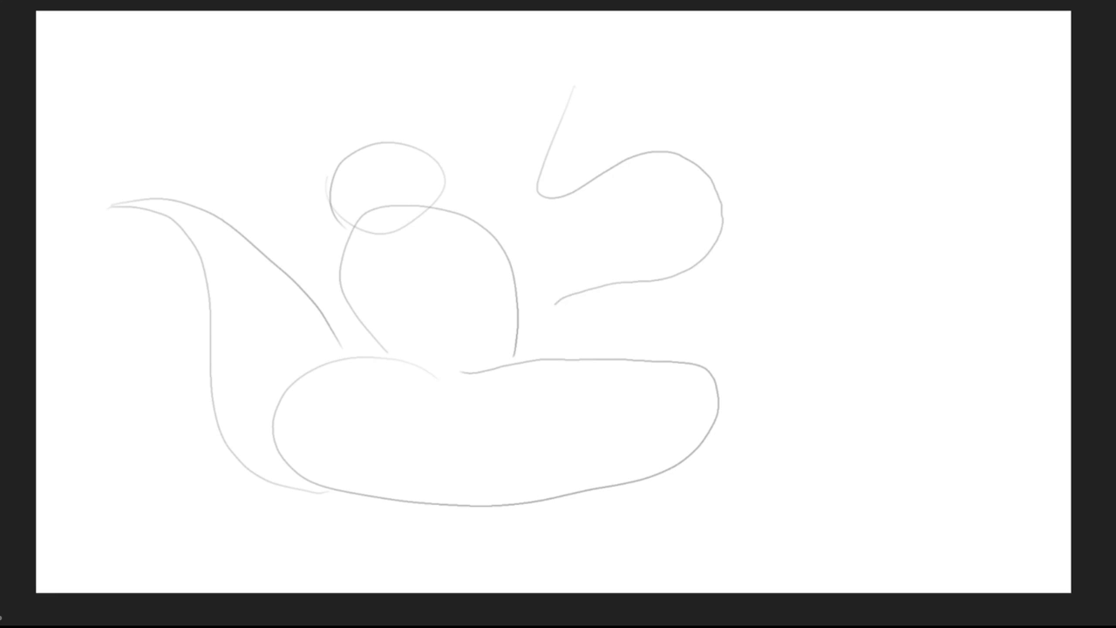
# Step: Sketch the outer curve of the snake's head and neck, sweeping down to join the coil
pyautogui.moveTo(576, 83)
pyautogui.mouseDown()
pyautogui.moveTo(623, 60)
pyautogui.moveTo(708, 67)
pyautogui.moveTo(790, 145)
pyautogui.moveTo(820, 207)
pyautogui.moveTo(828, 290)
pyautogui.moveTo(810, 355)
pyautogui.moveTo(764, 418)
pyautogui.moveTo(731, 439)
pyautogui.mouseUp()
pyautogui.moveTo(531, 320); pyautogui.dragTo(543, 307)
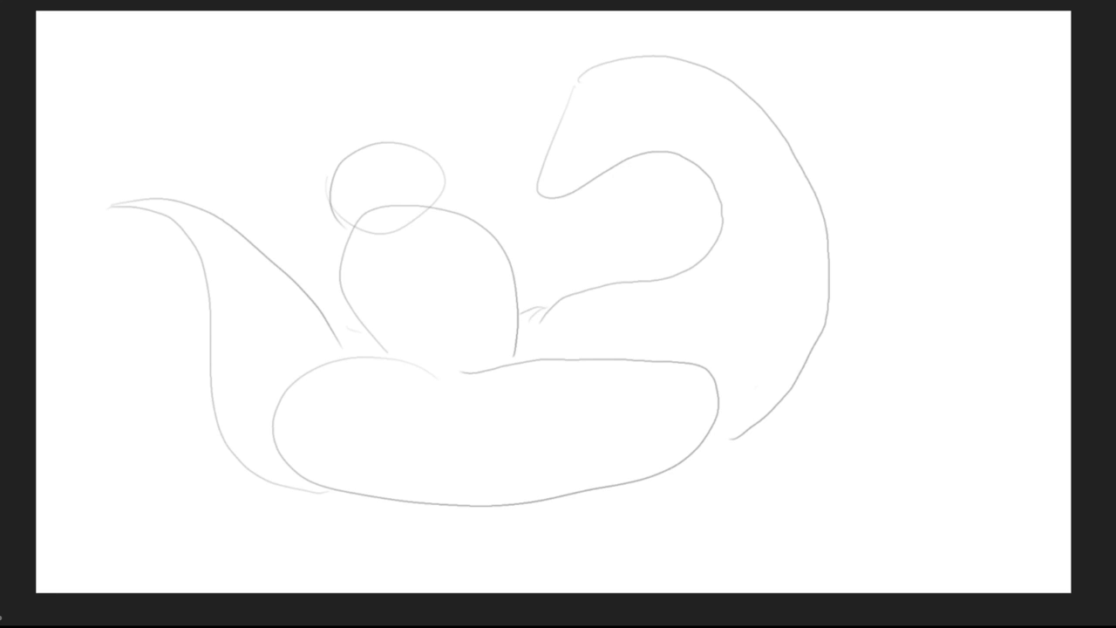
pyautogui.moveTo(743, 427); pyautogui.dragTo(686, 454)
pyautogui.moveTo(604, 109)
pyautogui.mouseDown()
pyautogui.moveTo(611, 130)
pyautogui.moveTo(616, 114)
pyautogui.moveTo(605, 110)
pyautogui.mouseUp()
pyautogui.hotkey('ctrl', 'z')
# Step: Sketch the snake's curled forked tongue and a shoulder curve below the bear's head
pyautogui.moveTo(541, 199)
pyautogui.mouseDown()
pyautogui.moveTo(490, 182)
pyautogui.moveTo(486, 192)
pyautogui.mouseUp()
pyautogui.moveTo(356, 226)
pyautogui.mouseDown()
pyautogui.moveTo(336, 260)
pyautogui.moveTo(358, 234)
pyautogui.mouseUp()
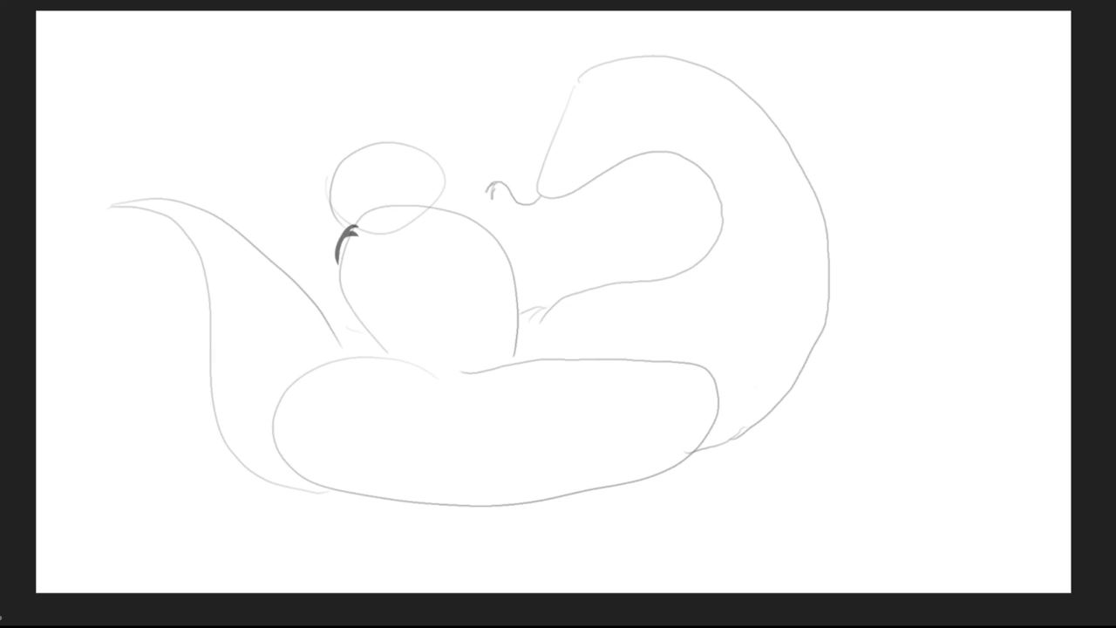
pyautogui.moveTo(499, 186)
pyautogui.mouseDown()
pyautogui.moveTo(523, 206)
pyautogui.moveTo(542, 197)
pyautogui.mouseUp()
pyautogui.moveTo(359, 232); pyautogui.dragTo(338, 260)
# Step: Darken the snake's snout and mouth corner, and redraw the bear's shoulder curve as a thin line
pyautogui.moveTo(585, 73)
pyautogui.mouseDown()
pyautogui.moveTo(537, 196)
pyautogui.moveTo(571, 175)
pyautogui.mouseUp()
pyautogui.hotkey('ctrl', 'z')
pyautogui.hotkey('ctrl', 'z')
pyautogui.moveTo(554, 196); pyautogui.dragTo(571, 181)
pyautogui.moveTo(334, 236)
pyautogui.mouseDown()
pyautogui.moveTo(350, 233)
pyautogui.moveTo(330, 263)
pyautogui.moveTo(337, 239)
pyautogui.mouseUp()
pyautogui.moveTo(563, 187); pyautogui.dragTo(553, 197)
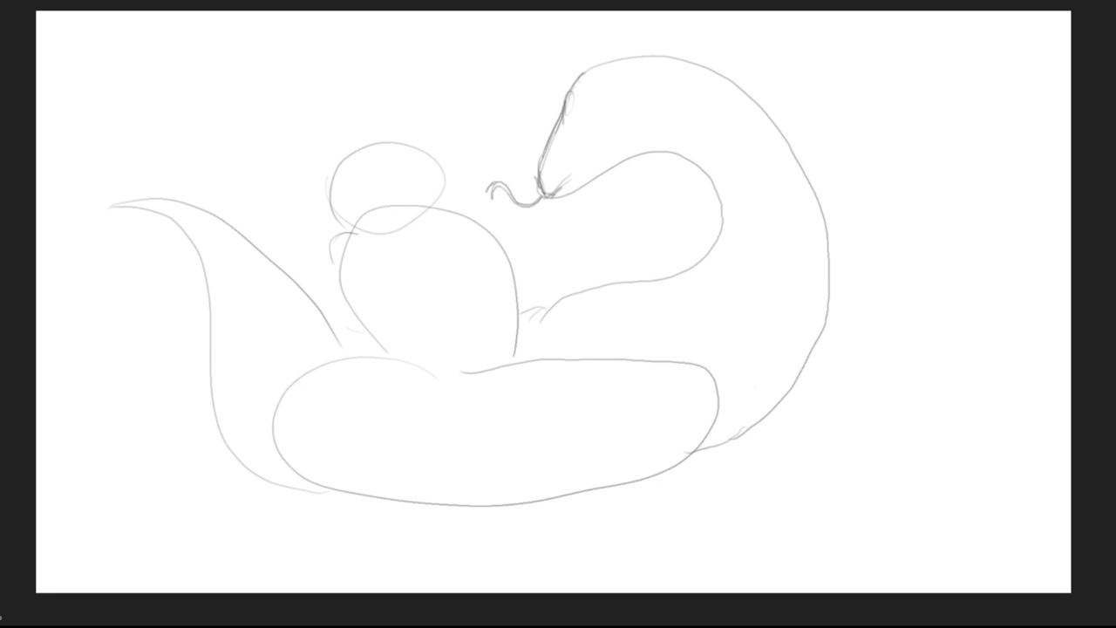
# Step: Draw the snake's narrow eye and sketch the bear's chin and rounded nose
pyautogui.moveTo(580, 112); pyautogui.dragTo(577, 131)
pyautogui.moveTo(385, 224)
pyautogui.mouseDown()
pyautogui.moveTo(357, 230)
pyautogui.moveTo(343, 220)
pyautogui.mouseUp()
pyautogui.moveTo(577, 119); pyautogui.dragTo(598, 110)
pyautogui.moveTo(381, 230); pyautogui.dragTo(359, 233)
pyautogui.moveTo(598, 115); pyautogui.dragTo(584, 127)
pyautogui.moveTo(436, 180); pyautogui.dragTo(446, 203)
pyautogui.moveTo(580, 115); pyautogui.dragTo(582, 128)
pyautogui.moveTo(426, 178)
pyautogui.mouseDown()
pyautogui.moveTo(443, 192)
pyautogui.moveTo(440, 206)
pyautogui.moveTo(431, 194)
pyautogui.mouseUp()
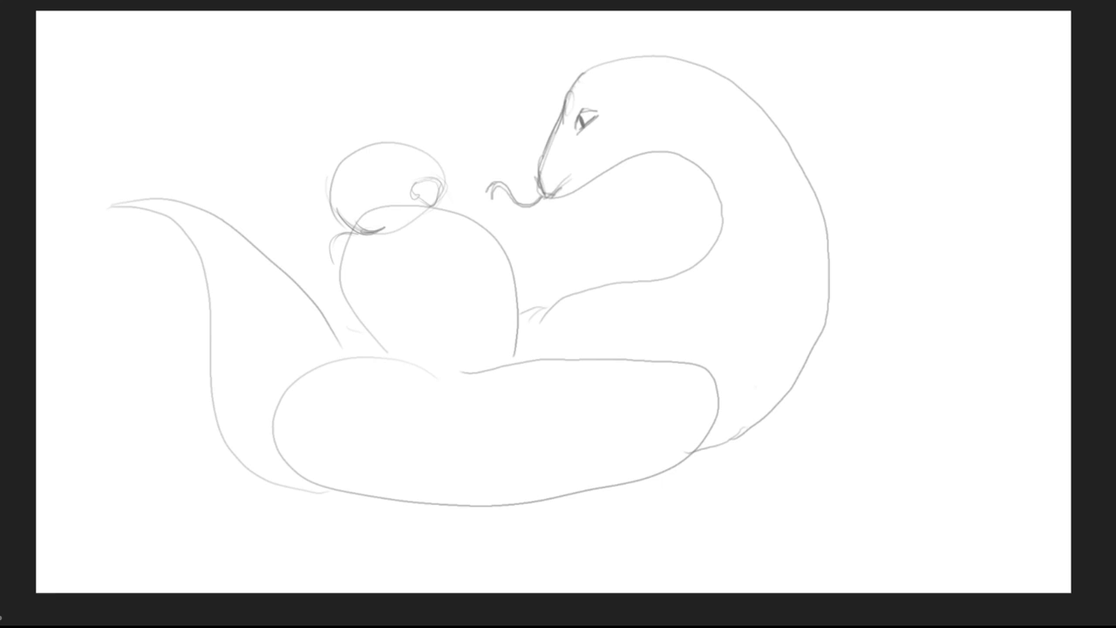
# Step: Add two round eyes and a mouth to the bear's face, and darken the snake's jaw and mouth line
pyautogui.moveTo(556, 197); pyautogui.dragTo(598, 175)
pyautogui.moveTo(402, 219); pyautogui.dragTo(429, 207)
pyautogui.moveTo(360, 179)
pyautogui.mouseDown()
pyautogui.moveTo(376, 182)
pyautogui.moveTo(361, 173)
pyautogui.mouseUp()
pyautogui.moveTo(417, 152); pyautogui.dragTo(413, 154)
pyautogui.moveTo(559, 187); pyautogui.dragTo(571, 179)
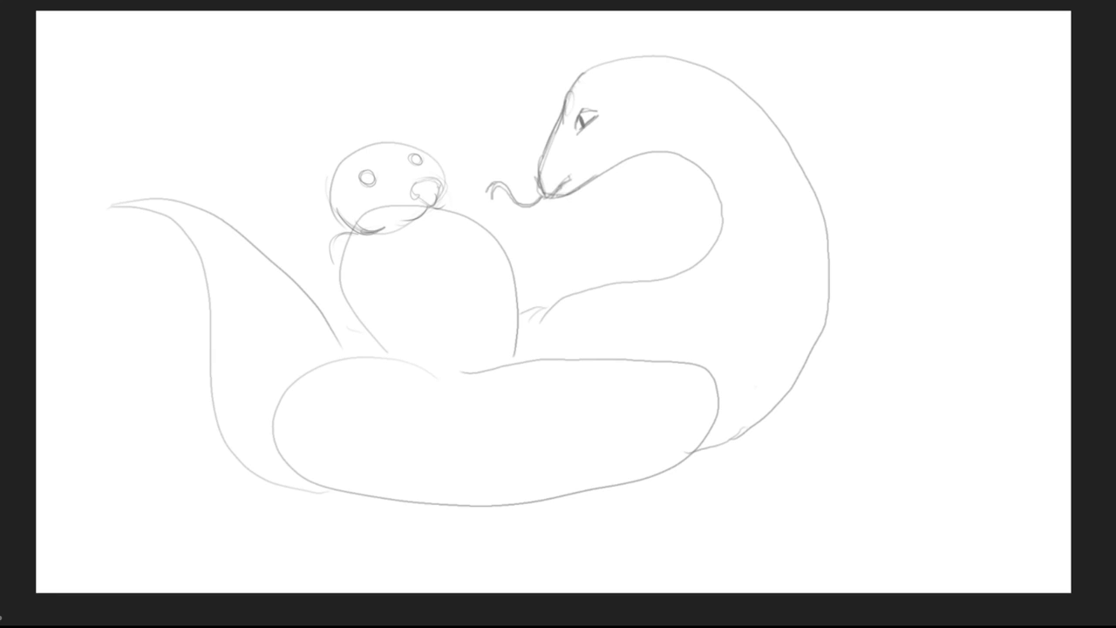
pyautogui.moveTo(392, 221); pyautogui.dragTo(417, 217)
pyautogui.moveTo(562, 181); pyautogui.dragTo(568, 190)
pyautogui.moveTo(445, 180); pyautogui.dragTo(440, 206)
pyautogui.moveTo(565, 184); pyautogui.dragTo(568, 191)
# Step: Darken the inner curve of the snake's neck and add rounded ears and a firmer crown to the bear's head
pyautogui.moveTo(329, 171)
pyautogui.mouseDown()
pyautogui.moveTo(314, 191)
pyautogui.moveTo(325, 199)
pyautogui.mouseUp()
pyautogui.moveTo(605, 171)
pyautogui.mouseDown()
pyautogui.moveTo(643, 156)
pyautogui.moveTo(682, 160)
pyautogui.moveTo(703, 173)
pyautogui.moveTo(720, 220)
pyautogui.mouseUp()
pyautogui.moveTo(715, 180); pyautogui.dragTo(720, 229)
pyautogui.moveTo(333, 165); pyautogui.dragTo(358, 150)
pyautogui.moveTo(715, 187); pyautogui.dragTo(717, 253)
pyautogui.moveTo(347, 157); pyautogui.dragTo(394, 143)
pyautogui.moveTo(717, 218); pyautogui.dragTo(700, 266)
pyautogui.moveTo(388, 146)
pyautogui.mouseDown()
pyautogui.moveTo(436, 169)
pyautogui.moveTo(422, 136)
pyautogui.mouseUp()
# Step: Sketch a small pistol beneath the snake's head, aimed at the bear, and reinforce the bear's ear
pyautogui.moveTo(567, 230); pyautogui.dragTo(551, 234)
pyautogui.moveTo(400, 150); pyautogui.dragTo(425, 142)
pyautogui.moveTo(560, 232); pyautogui.dragTo(545, 235)
pyautogui.moveTo(545, 233); pyautogui.dragTo(547, 242)
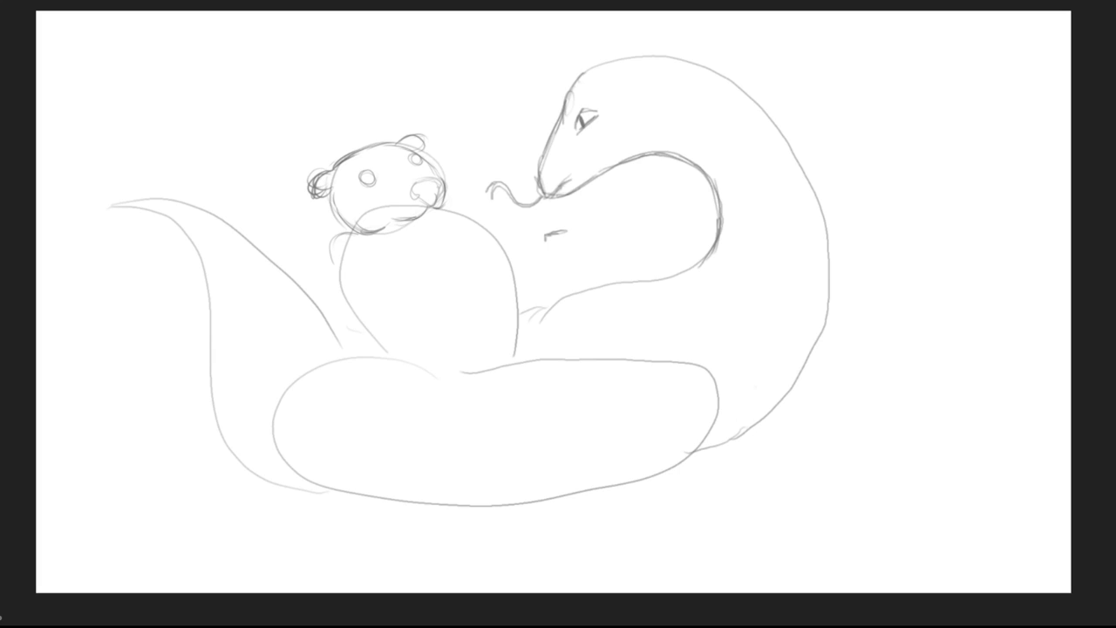
pyautogui.moveTo(405, 148); pyautogui.dragTo(423, 138)
pyautogui.moveTo(546, 237)
pyautogui.mouseDown()
pyautogui.moveTo(589, 225)
pyautogui.moveTo(605, 236)
pyautogui.moveTo(583, 244)
pyautogui.moveTo(588, 260)
pyautogui.moveTo(607, 259)
pyautogui.moveTo(571, 223)
pyautogui.moveTo(551, 224)
pyautogui.mouseUp()
pyautogui.moveTo(350, 143)
pyautogui.mouseDown()
pyautogui.moveTo(377, 144)
pyautogui.moveTo(356, 152)
pyautogui.mouseUp()
pyautogui.moveTo(554, 240); pyautogui.dragTo(582, 255)
pyautogui.moveTo(584, 245)
pyautogui.mouseDown()
pyautogui.moveTo(587, 258)
pyautogui.moveTo(607, 260)
pyautogui.mouseUp()
pyautogui.moveTo(606, 230); pyautogui.dragTo(608, 260)
# Step: Sketch a rounded tuft on top of the bear's head and detail the pistol's muzzle, trigger and hammer
pyautogui.moveTo(363, 153); pyautogui.dragTo(382, 142)
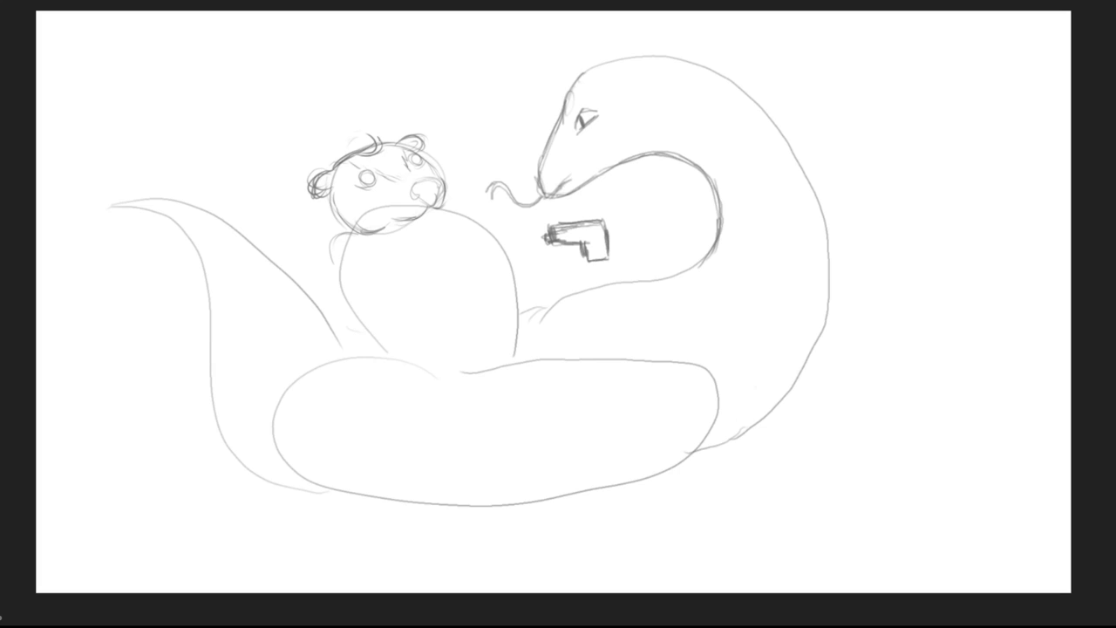
pyautogui.moveTo(572, 245); pyautogui.dragTo(573, 256)
pyautogui.moveTo(384, 142)
pyautogui.mouseDown()
pyautogui.moveTo(360, 127)
pyautogui.moveTo(347, 148)
pyautogui.mouseUp()
pyautogui.moveTo(574, 251); pyautogui.dragTo(586, 251)
pyautogui.moveTo(341, 142); pyautogui.dragTo(339, 155)
pyautogui.moveTo(600, 221)
pyautogui.mouseDown()
pyautogui.moveTo(607, 213)
pyautogui.moveTo(607, 226)
pyautogui.mouseUp()
pyautogui.moveTo(364, 152); pyautogui.dragTo(378, 145)
pyautogui.moveTo(560, 225)
pyautogui.mouseDown()
pyautogui.moveTo(543, 225)
pyautogui.moveTo(541, 237)
pyautogui.mouseUp()
pyautogui.moveTo(345, 145); pyautogui.dragTo(370, 124)
pyautogui.moveTo(540, 224)
pyautogui.mouseDown()
pyautogui.moveTo(541, 244)
pyautogui.moveTo(585, 243)
pyautogui.mouseUp()
pyautogui.moveTo(340, 141); pyautogui.dragTo(340, 155)
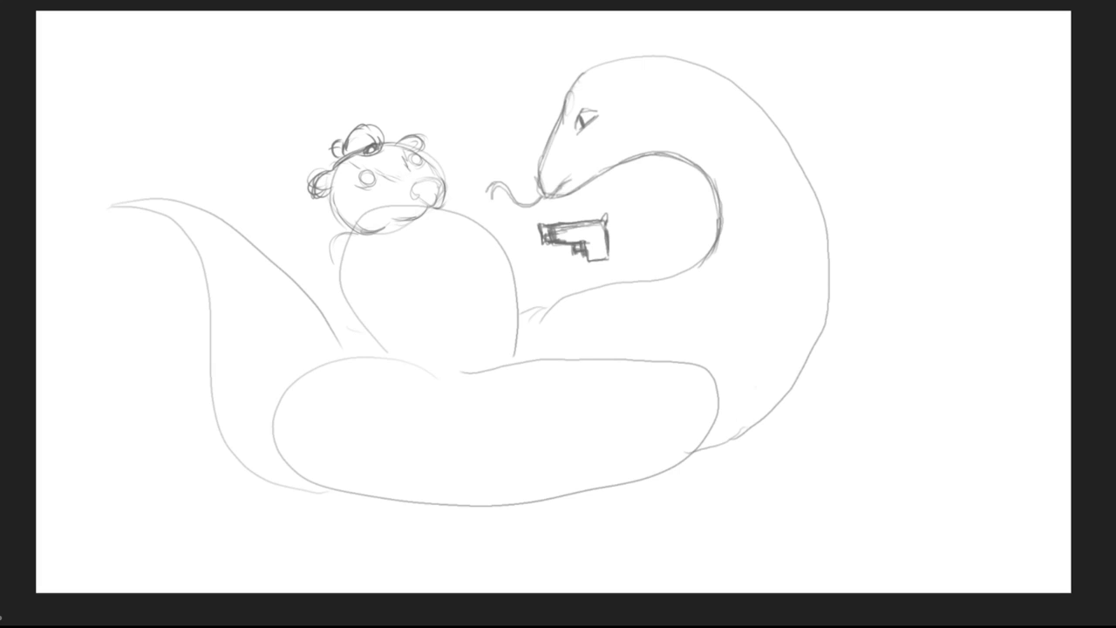
# Step: Darken the snake's outer contour from the top of the head down the upper back
pyautogui.moveTo(572, 81); pyautogui.dragTo(633, 63)
pyautogui.moveTo(575, 73); pyautogui.dragTo(664, 61)
pyautogui.moveTo(620, 60)
pyautogui.mouseDown()
pyautogui.moveTo(724, 74)
pyautogui.moveTo(781, 148)
pyautogui.mouseUp()
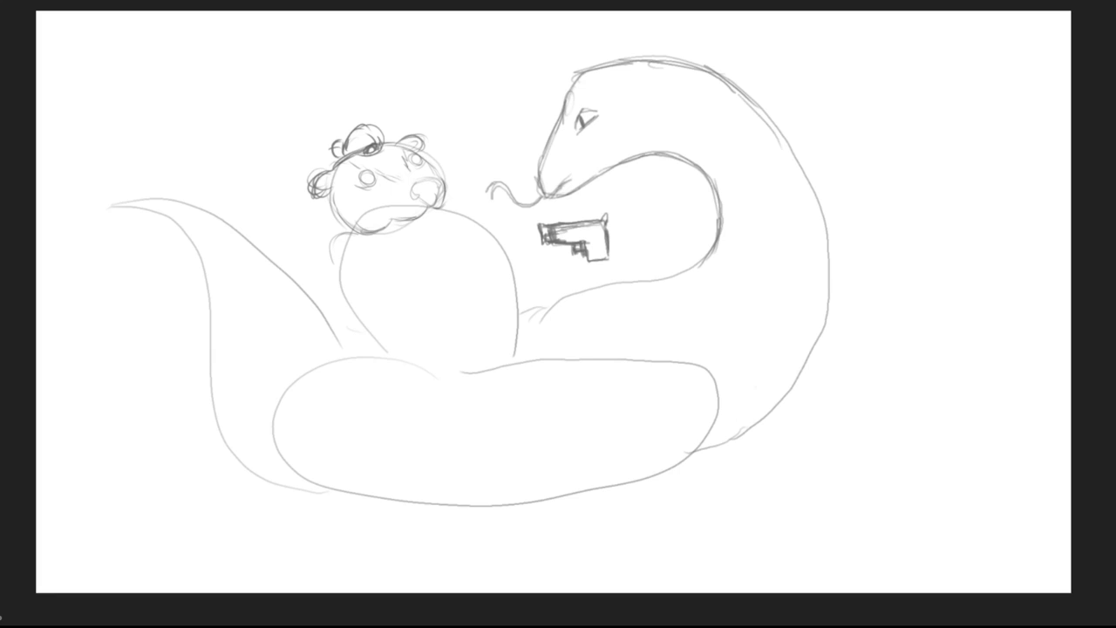
pyautogui.moveTo(757, 110); pyautogui.dragTo(798, 178)
pyautogui.moveTo(776, 136); pyautogui.dragTo(808, 195)
pyautogui.moveTo(784, 152); pyautogui.dragTo(816, 237)
pyautogui.moveTo(799, 171); pyautogui.dragTo(821, 239)
pyautogui.moveTo(804, 172); pyautogui.dragTo(825, 270)
pyautogui.moveTo(823, 229); pyautogui.dragTo(819, 314)
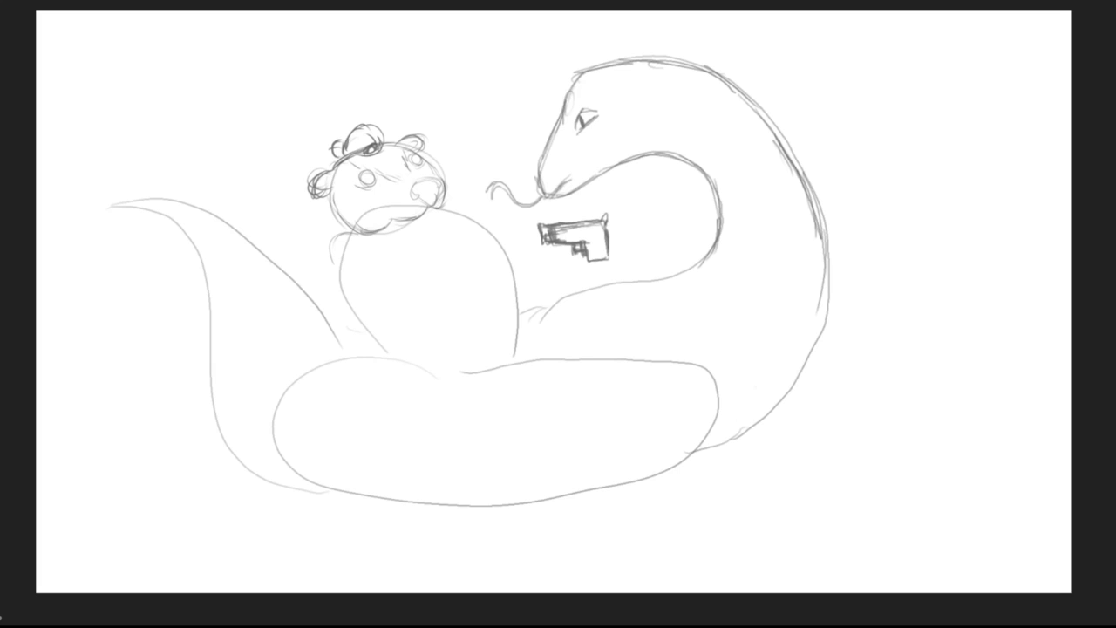
# Step: Darken the snake's lower back contour down to where it meets the coil
pyautogui.moveTo(821, 265); pyautogui.dragTo(804, 349)
pyautogui.moveTo(825, 297); pyautogui.dragTo(768, 392)
pyautogui.moveTo(816, 324); pyautogui.dragTo(757, 403)
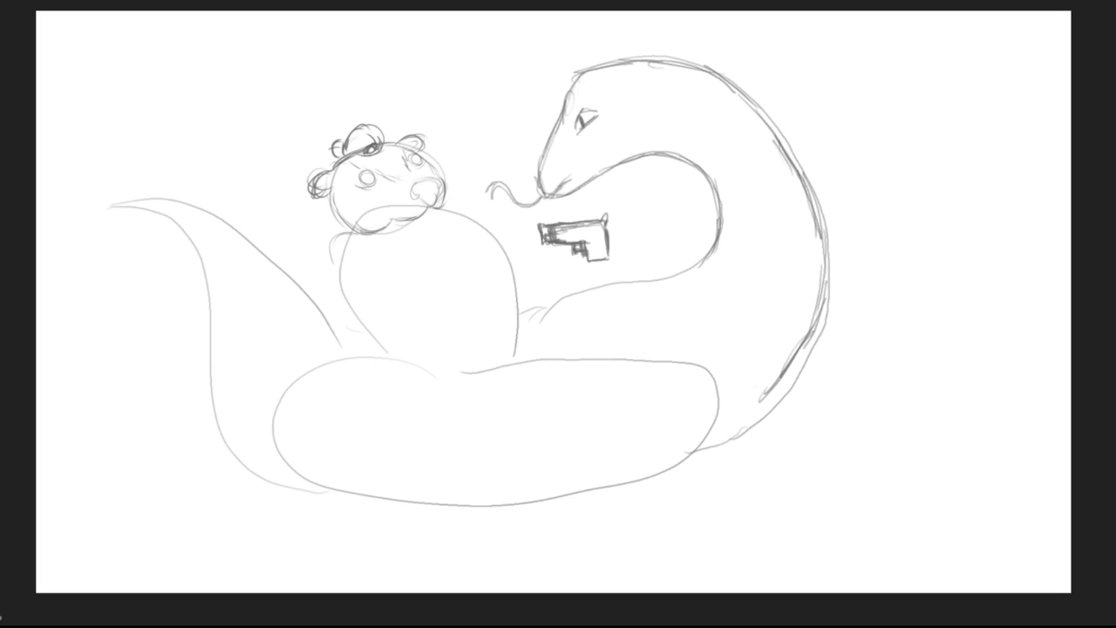
pyautogui.moveTo(801, 351); pyautogui.dragTo(765, 394)
pyautogui.moveTo(780, 372); pyautogui.dragTo(715, 433)
pyautogui.moveTo(748, 406); pyautogui.dragTo(705, 441)
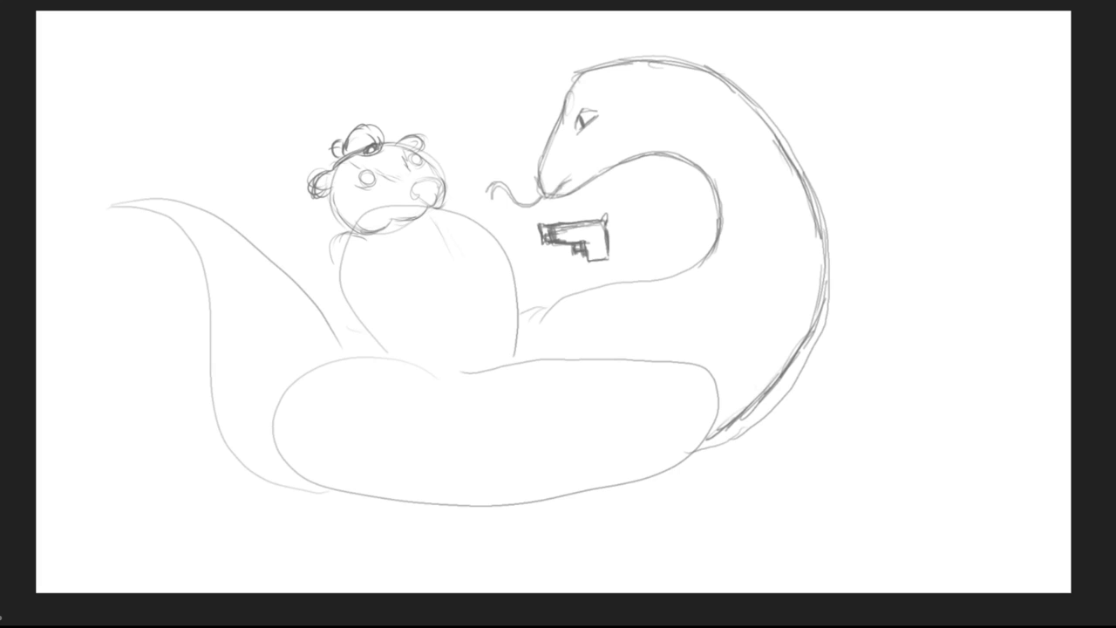
# Step: Sketch the bear's inner side lines, the curved inner rim of the coil, and the snake's lower neck folds
pyautogui.moveTo(437, 219); pyautogui.dragTo(497, 316)
pyautogui.moveTo(322, 320)
pyautogui.mouseDown()
pyautogui.moveTo(383, 399)
pyautogui.moveTo(513, 407)
pyautogui.mouseUp()
pyautogui.moveTo(433, 218); pyautogui.dragTo(490, 358)
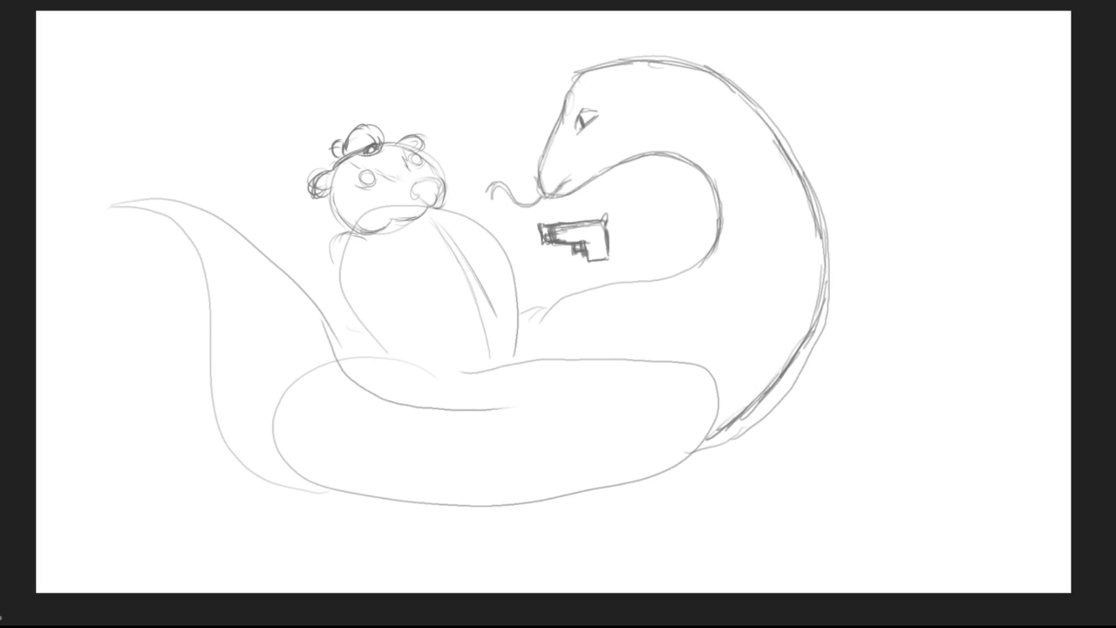
pyautogui.moveTo(459, 264); pyautogui.dragTo(487, 357)
pyautogui.moveTo(485, 406); pyautogui.dragTo(593, 368)
pyautogui.moveTo(344, 317); pyautogui.dragTo(328, 354)
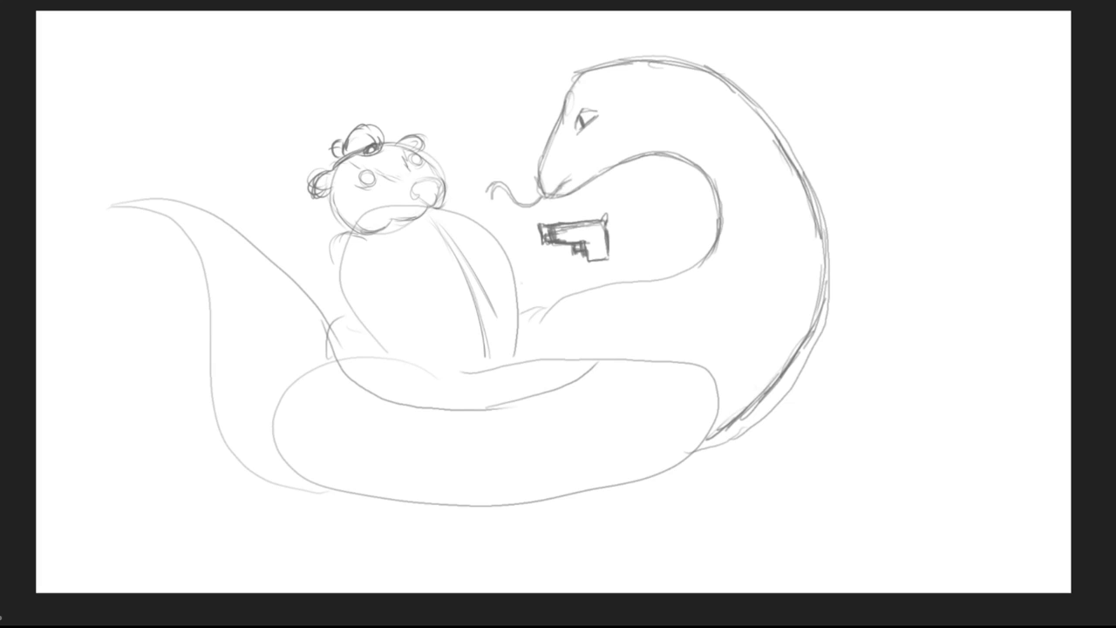
pyautogui.moveTo(520, 291); pyautogui.dragTo(605, 280)
pyautogui.moveTo(717, 248); pyautogui.dragTo(572, 344)
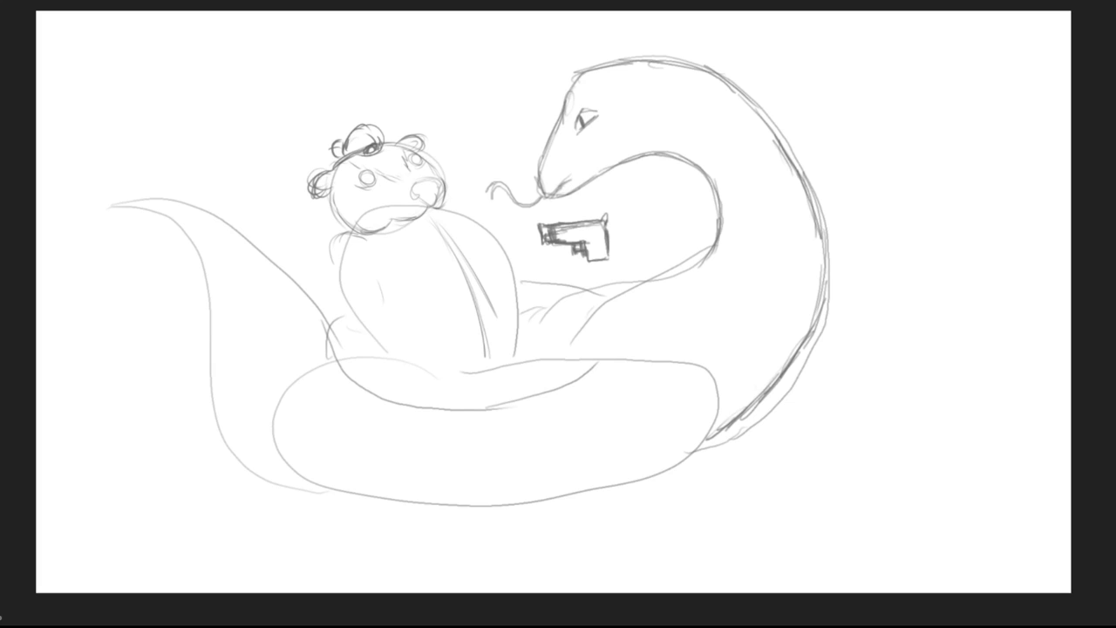
# Step: Start a small coiled-snake thumbnail above the tail and sketch the bear's lowered hand
pyautogui.moveTo(179, 99)
pyautogui.mouseDown()
pyautogui.moveTo(253, 83)
pyautogui.moveTo(182, 83)
pyautogui.moveTo(168, 124)
pyautogui.mouseUp()
pyautogui.moveTo(317, 287); pyautogui.dragTo(329, 289)
pyautogui.moveTo(166, 131); pyautogui.dragTo(224, 130)
pyautogui.moveTo(331, 317); pyautogui.dragTo(297, 326)
pyautogui.moveTo(265, 67); pyautogui.dragTo(275, 108)
pyautogui.moveTo(304, 306); pyautogui.dragTo(297, 321)
pyautogui.moveTo(203, 72); pyautogui.dragTo(261, 41)
pyautogui.moveTo(301, 315); pyautogui.dragTo(324, 291)
pyautogui.moveTo(277, 74); pyautogui.dragTo(279, 40)
pyautogui.moveTo(197, 96); pyautogui.dragTo(237, 84)
pyautogui.moveTo(330, 289); pyautogui.dragTo(351, 286)
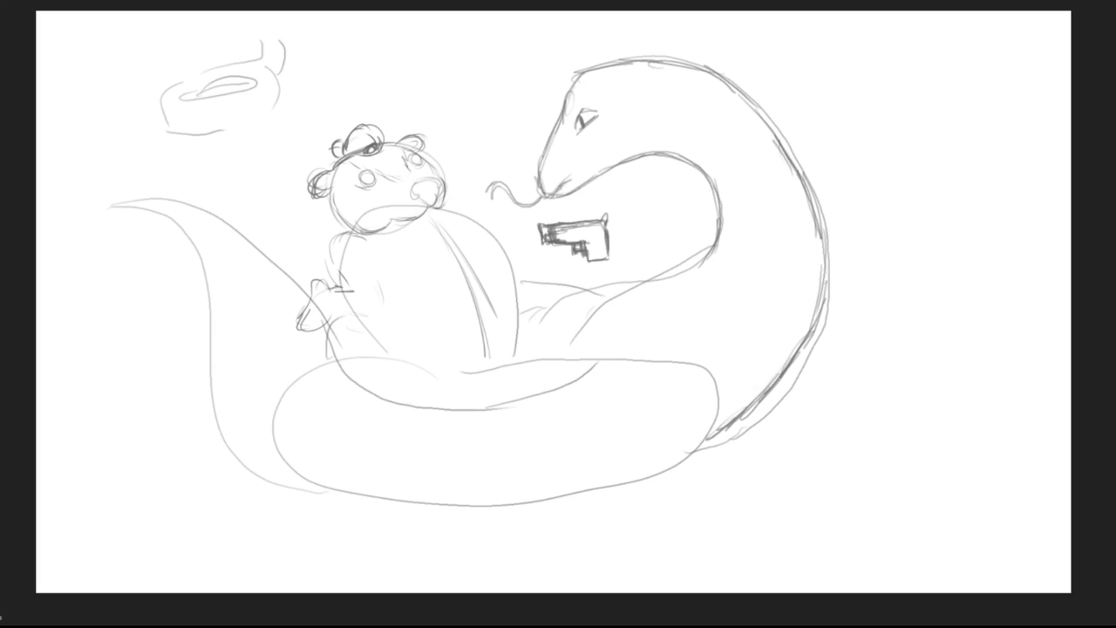
# Step: Complete the thumbnail snake's head, coil and tail, and sketch the bear's bent arm and body edges
pyautogui.moveTo(215, 96); pyautogui.dragTo(248, 82)
pyautogui.moveTo(358, 237); pyautogui.dragTo(389, 312)
pyautogui.moveTo(285, 62); pyautogui.dragTo(247, 81)
pyautogui.moveTo(389, 312); pyautogui.dragTo(357, 319)
pyautogui.moveTo(250, 38)
pyautogui.mouseDown()
pyautogui.moveTo(257, 48)
pyautogui.moveTo(229, 30)
pyautogui.mouseUp()
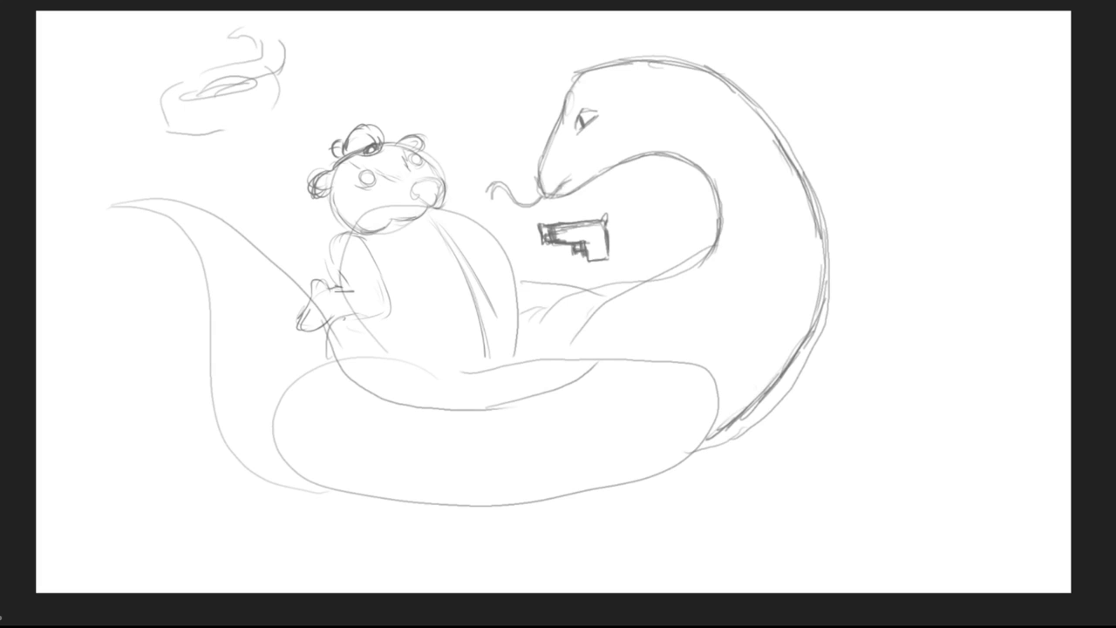
pyautogui.moveTo(326, 326); pyautogui.dragTo(386, 307)
pyautogui.moveTo(220, 132); pyautogui.dragTo(274, 106)
pyautogui.moveTo(431, 215); pyautogui.dragTo(490, 355)
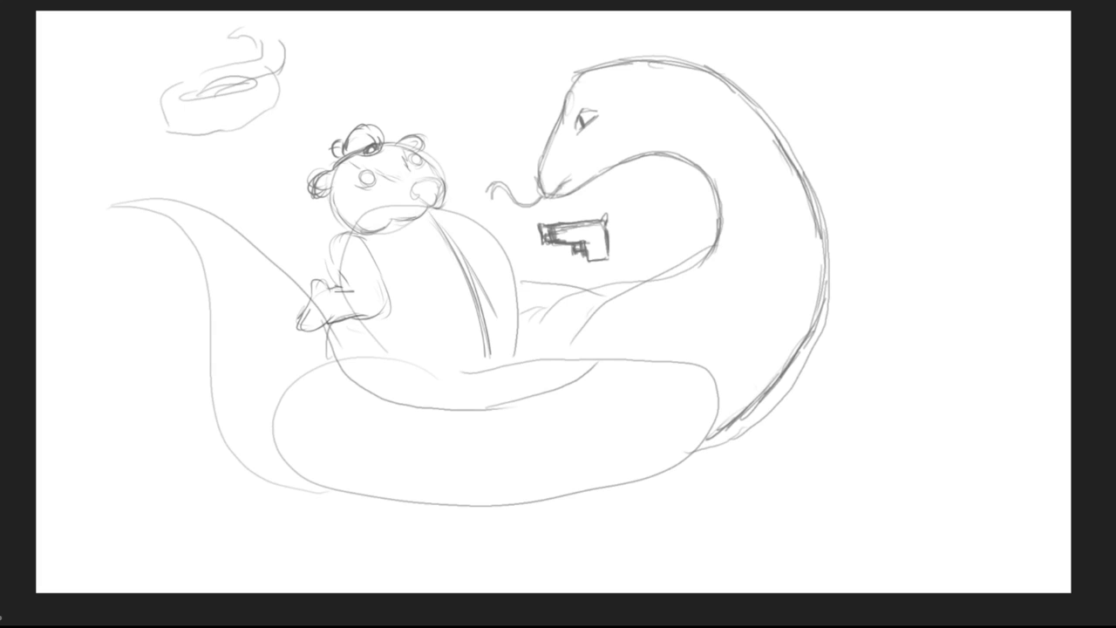
pyautogui.moveTo(166, 108)
pyautogui.mouseDown()
pyautogui.moveTo(131, 120)
pyautogui.moveTo(91, 101)
pyautogui.mouseUp()
pyautogui.moveTo(366, 312); pyautogui.dragTo(378, 361)
pyautogui.moveTo(93, 114); pyautogui.dragTo(151, 134)
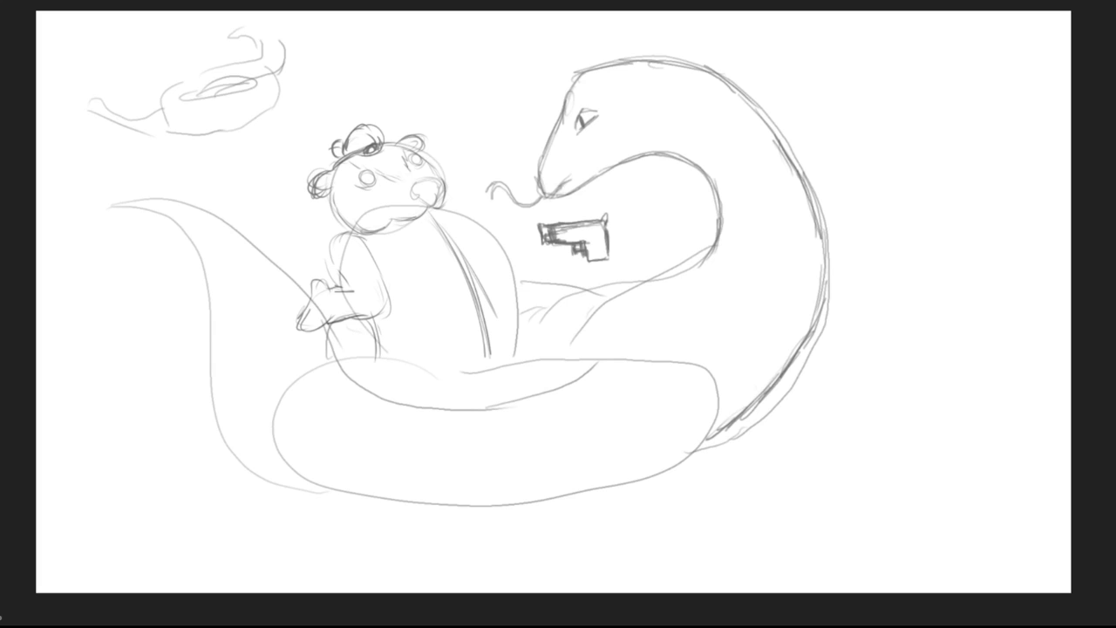
# Step: Draw the vertical folds, hem and side edge of the bear's vest
pyautogui.moveTo(378, 323)
pyautogui.mouseDown()
pyautogui.moveTo(453, 300)
pyautogui.moveTo(427, 307)
pyautogui.mouseUp()
pyautogui.moveTo(394, 264); pyautogui.dragTo(404, 321)
pyautogui.moveTo(392, 236)
pyautogui.mouseDown()
pyautogui.moveTo(373, 332)
pyautogui.moveTo(384, 283)
pyautogui.moveTo(405, 323)
pyautogui.moveTo(445, 308)
pyautogui.mouseUp()
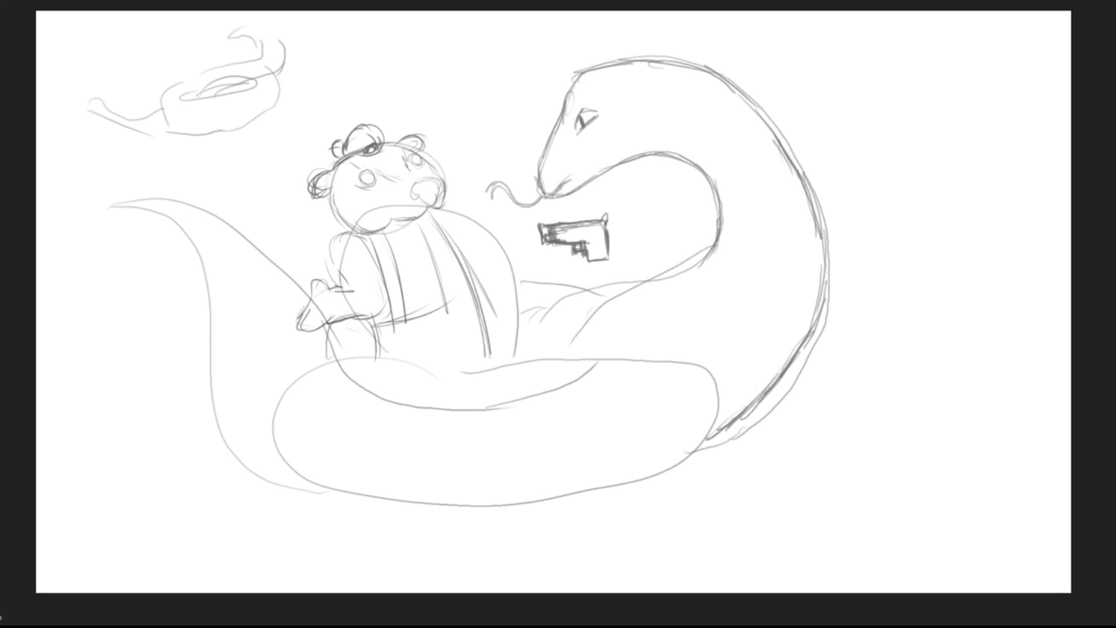
pyautogui.moveTo(431, 215)
pyautogui.mouseDown()
pyautogui.moveTo(459, 291)
pyautogui.moveTo(474, 281)
pyautogui.mouseUp()
pyautogui.moveTo(431, 209)
pyautogui.mouseDown()
pyautogui.moveTo(466, 270)
pyautogui.moveTo(458, 254)
pyautogui.moveTo(479, 274)
pyautogui.moveTo(463, 289)
pyautogui.moveTo(478, 274)
pyautogui.mouseUp()
# Step: Sketch the coil's upper rim beneath the bear and begin the bear's raised hand
pyautogui.moveTo(326, 358); pyautogui.dragTo(499, 377)
pyautogui.moveTo(464, 234); pyautogui.dragTo(469, 245)
pyautogui.moveTo(341, 357); pyautogui.dragTo(293, 367)
pyautogui.moveTo(305, 357); pyautogui.dragTo(316, 355)
pyautogui.moveTo(482, 238)
pyautogui.mouseDown()
pyautogui.moveTo(508, 227)
pyautogui.moveTo(488, 249)
pyautogui.mouseUp()
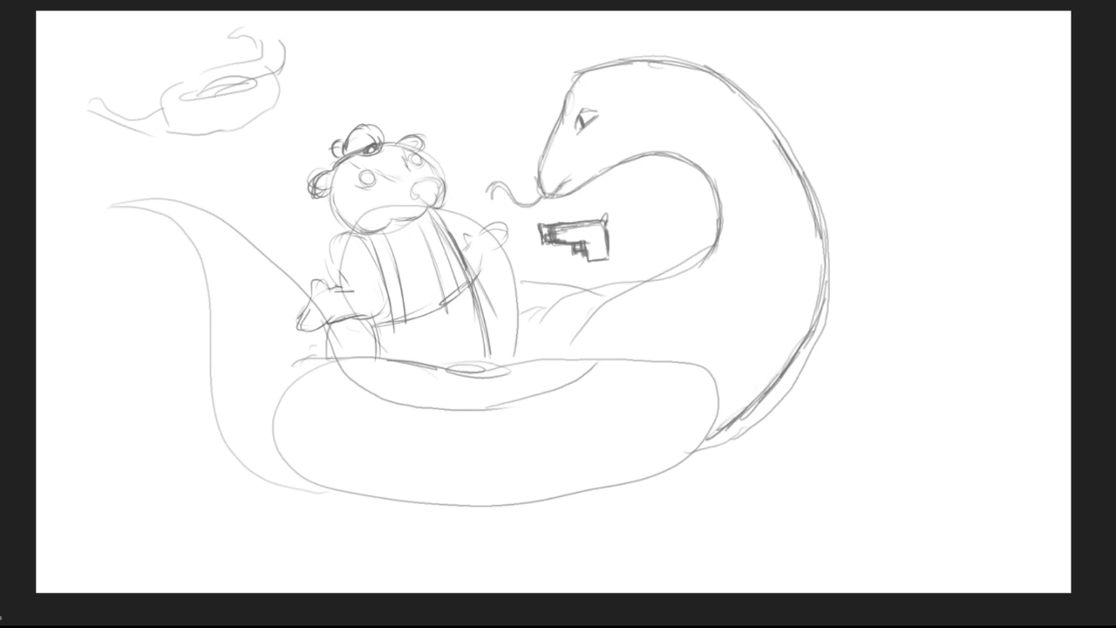
# Step: Draw a wider outer contour around the coil's left side and reinforce the bear's shoulder
pyautogui.moveTo(331, 346); pyautogui.dragTo(272, 401)
pyautogui.moveTo(483, 249); pyautogui.dragTo(497, 239)
pyautogui.moveTo(287, 366)
pyautogui.mouseDown()
pyautogui.moveTo(270, 429)
pyautogui.moveTo(258, 431)
pyautogui.mouseUp()
pyautogui.moveTo(267, 392)
pyautogui.mouseDown()
pyautogui.moveTo(258, 447)
pyautogui.moveTo(299, 492)
pyautogui.moveTo(373, 516)
pyautogui.mouseUp()
pyautogui.moveTo(342, 253); pyautogui.dragTo(339, 282)
pyautogui.moveTo(334, 234); pyautogui.dragTo(347, 251)
# Step: Extend the coil's outer contour along the bottom toward the snake's back, and define the bear's raised hand
pyautogui.moveTo(331, 513); pyautogui.dragTo(541, 520)
pyautogui.moveTo(485, 234); pyautogui.dragTo(499, 219)
pyautogui.moveTo(515, 522); pyautogui.dragTo(612, 499)
pyautogui.moveTo(589, 509); pyautogui.dragTo(729, 448)
pyautogui.moveTo(464, 236); pyautogui.dragTo(476, 239)
pyautogui.moveTo(747, 428); pyautogui.dragTo(729, 466)
pyautogui.moveTo(489, 235); pyautogui.dragTo(504, 222)
pyautogui.moveTo(788, 368); pyautogui.dragTo(766, 415)
pyautogui.moveTo(508, 225); pyautogui.dragTo(492, 241)
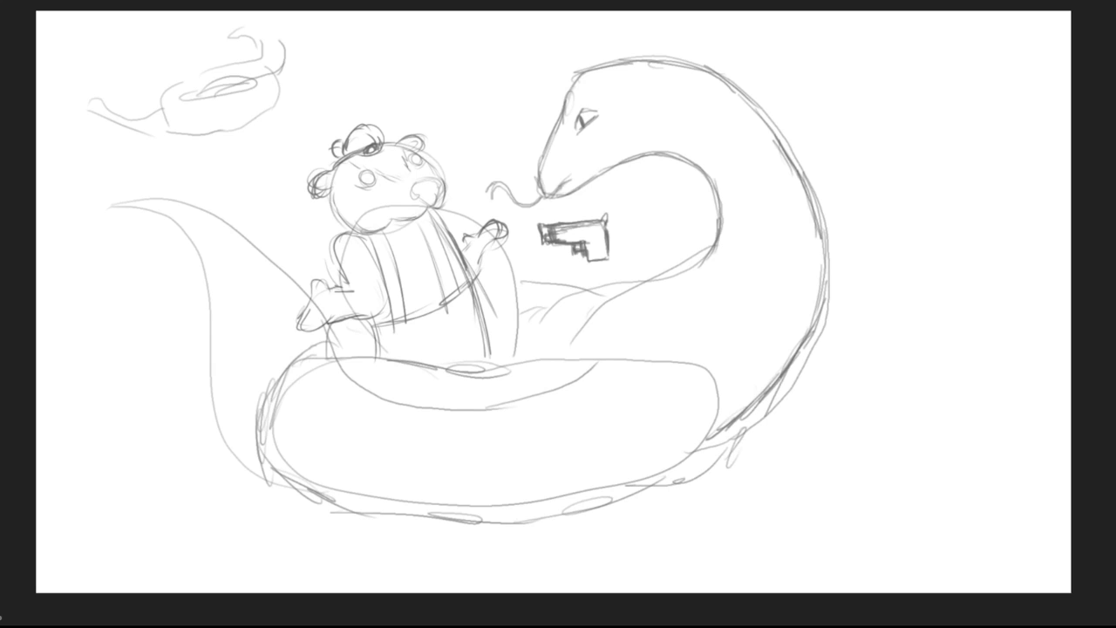
# Step: Reinforce the lower contour where the snake's back meets the coil, and darken the bear's raised hand and wrist
pyautogui.moveTo(790, 368); pyautogui.dragTo(757, 440)
pyautogui.moveTo(768, 411)
pyautogui.mouseDown()
pyautogui.moveTo(734, 467)
pyautogui.moveTo(706, 476)
pyautogui.mouseUp()
pyautogui.moveTo(504, 230); pyautogui.dragTo(481, 253)
pyautogui.moveTo(733, 448); pyautogui.dragTo(647, 508)
pyautogui.moveTo(446, 366); pyautogui.dragTo(591, 354)
pyautogui.moveTo(481, 251); pyautogui.dragTo(476, 264)
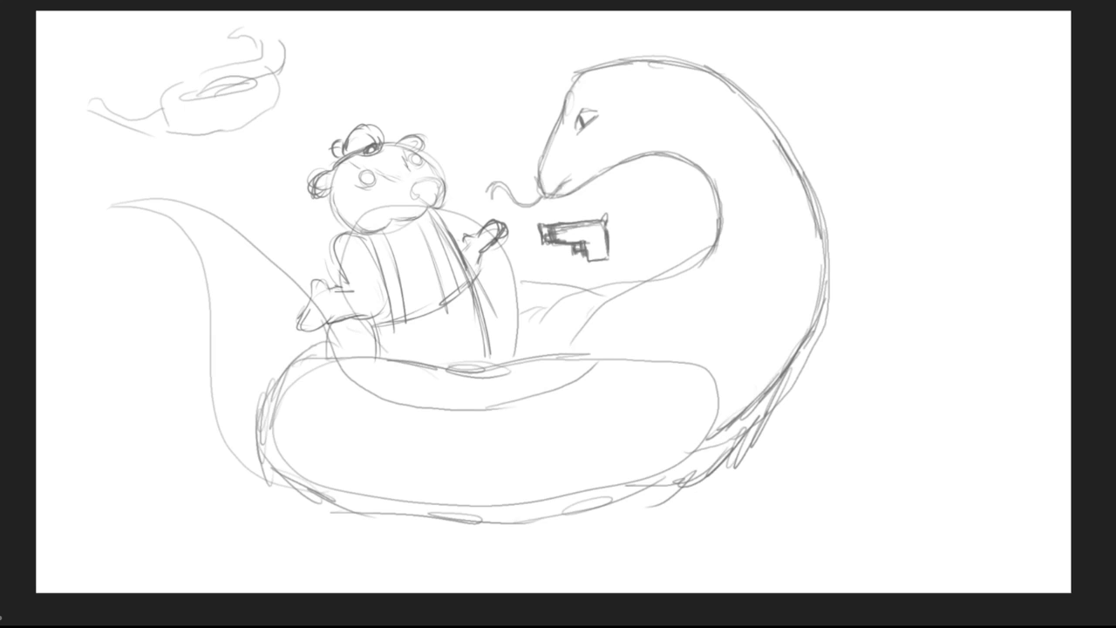
# Step: Extend the coil's upper contour around a wider right end, and darken the outline of the bear's lowered hand
pyautogui.moveTo(551, 359); pyautogui.dragTo(642, 343)
pyautogui.moveTo(341, 292); pyautogui.dragTo(319, 293)
pyautogui.moveTo(602, 354); pyautogui.dragTo(700, 332)
pyautogui.moveTo(321, 276); pyautogui.dragTo(306, 288)
pyautogui.moveTo(633, 353); pyautogui.dragTo(766, 383)
pyautogui.moveTo(766, 377); pyautogui.dragTo(761, 418)
pyautogui.moveTo(312, 295); pyautogui.dragTo(303, 316)
pyautogui.moveTo(768, 415); pyautogui.dragTo(774, 436)
pyautogui.moveTo(772, 372); pyautogui.dragTo(783, 444)
pyautogui.moveTo(304, 310)
pyautogui.mouseDown()
pyautogui.moveTo(295, 327)
pyautogui.moveTo(320, 326)
pyautogui.mouseUp()
pyautogui.moveTo(750, 360); pyautogui.dragTo(779, 476)
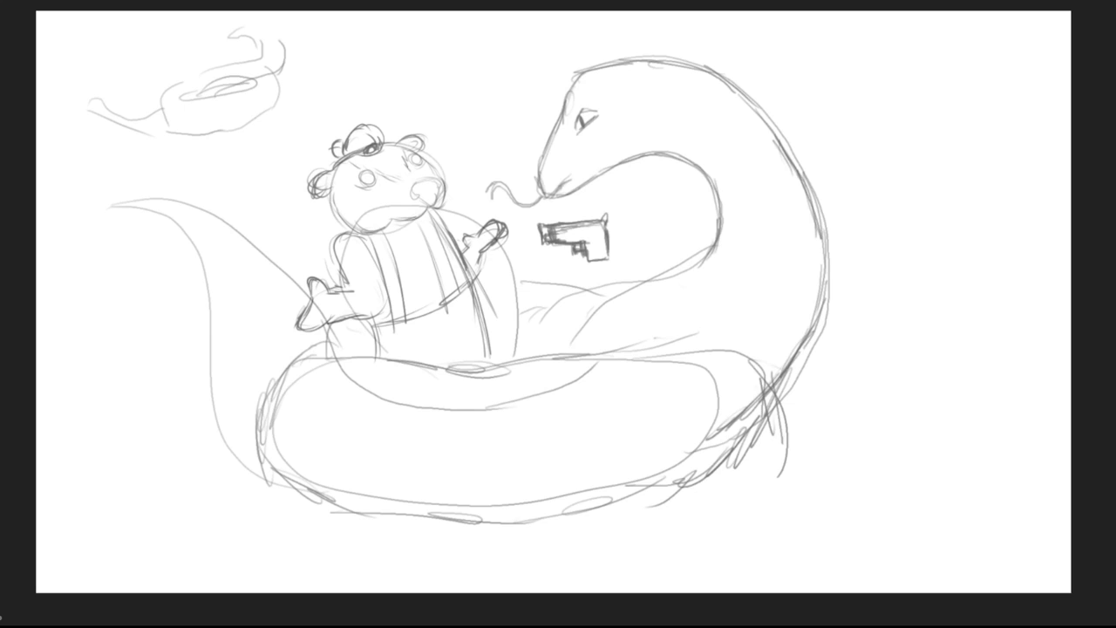
# Step: Build up the coil's enlarged lower right end with overlapping strokes and firm up its top contour
pyautogui.moveTo(779, 429)
pyautogui.mouseDown()
pyautogui.moveTo(629, 506)
pyautogui.moveTo(680, 501)
pyautogui.mouseUp()
pyautogui.moveTo(598, 501); pyautogui.dragTo(735, 500)
pyautogui.moveTo(738, 404); pyautogui.dragTo(775, 499)
pyautogui.moveTo(776, 427)
pyautogui.mouseDown()
pyautogui.moveTo(780, 469)
pyautogui.moveTo(666, 506)
pyautogui.mouseUp()
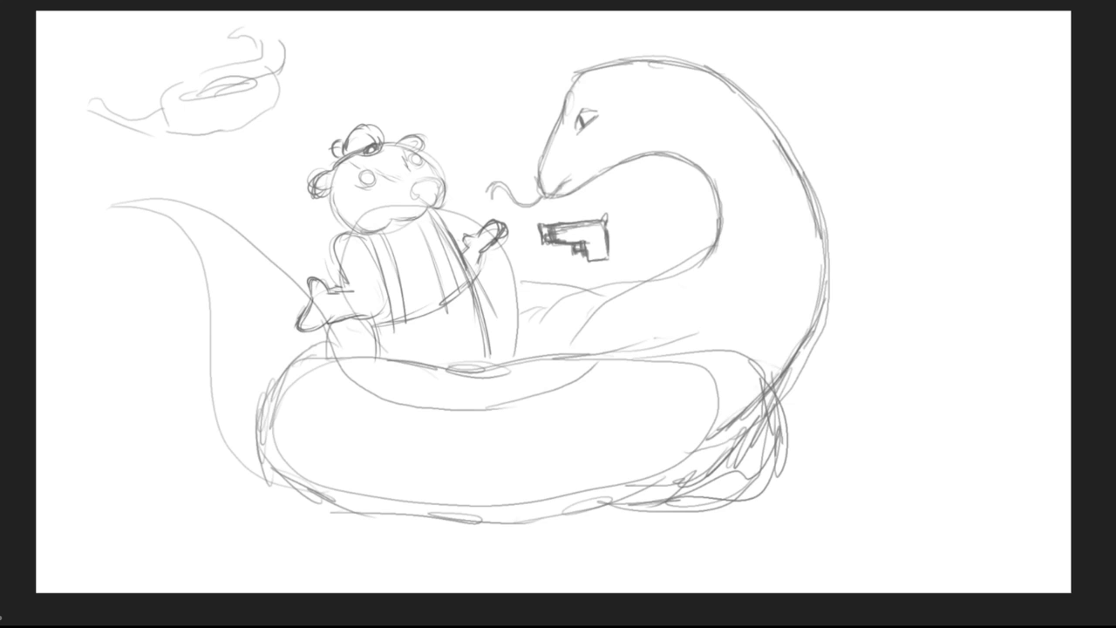
pyautogui.moveTo(654, 361); pyautogui.dragTo(728, 352)
pyautogui.moveTo(717, 352)
pyautogui.mouseDown()
pyautogui.moveTo(738, 358)
pyautogui.moveTo(778, 448)
pyautogui.mouseUp()
pyautogui.moveTo(769, 393)
pyautogui.mouseDown()
pyautogui.moveTo(610, 514)
pyautogui.moveTo(772, 469)
pyautogui.moveTo(754, 486)
pyautogui.moveTo(553, 513)
pyautogui.mouseUp()
pyautogui.moveTo(553, 364); pyautogui.dragTo(673, 349)
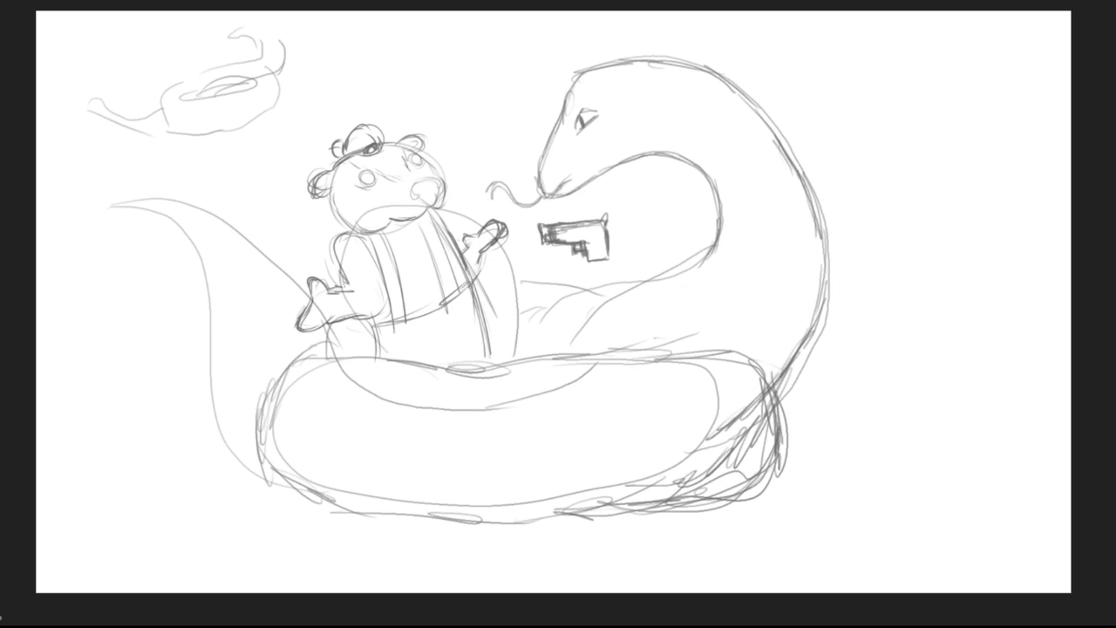
# Step: Darken the bear's right body edge and the coil's upper rim beside it
pyautogui.moveTo(477, 286); pyautogui.dragTo(504, 359)
pyautogui.moveTo(528, 354); pyautogui.dragTo(609, 347)
pyautogui.moveTo(485, 302); pyautogui.dragTo(586, 350)
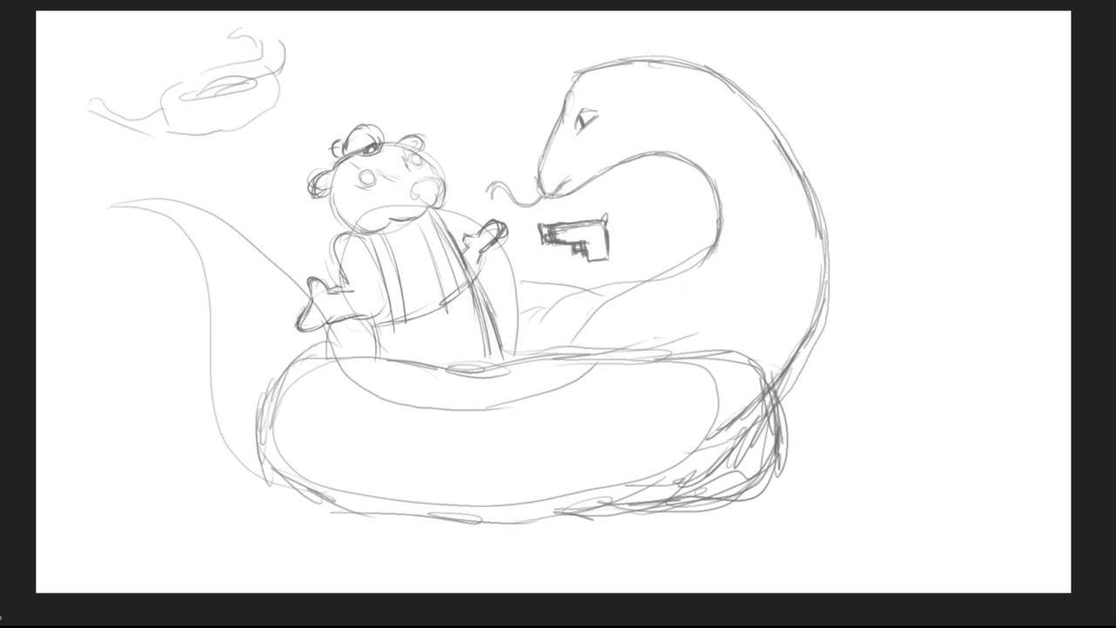
# Step: Reinforce the coil's lower left contour and front rim with overlapping strokes, and start darkening the bear's right-hand pupil
pyautogui.moveTo(466, 370); pyautogui.dragTo(576, 355)
pyautogui.moveTo(752, 480); pyautogui.dragTo(685, 504)
pyautogui.moveTo(271, 450); pyautogui.dragTo(310, 490)
pyautogui.moveTo(412, 158); pyautogui.dragTo(416, 163)
pyautogui.moveTo(307, 489); pyautogui.dragTo(382, 515)
pyautogui.moveTo(295, 463); pyautogui.dragTo(401, 516)
pyautogui.moveTo(398, 504); pyautogui.dragTo(456, 516)
pyautogui.moveTo(410, 158); pyautogui.dragTo(421, 165)
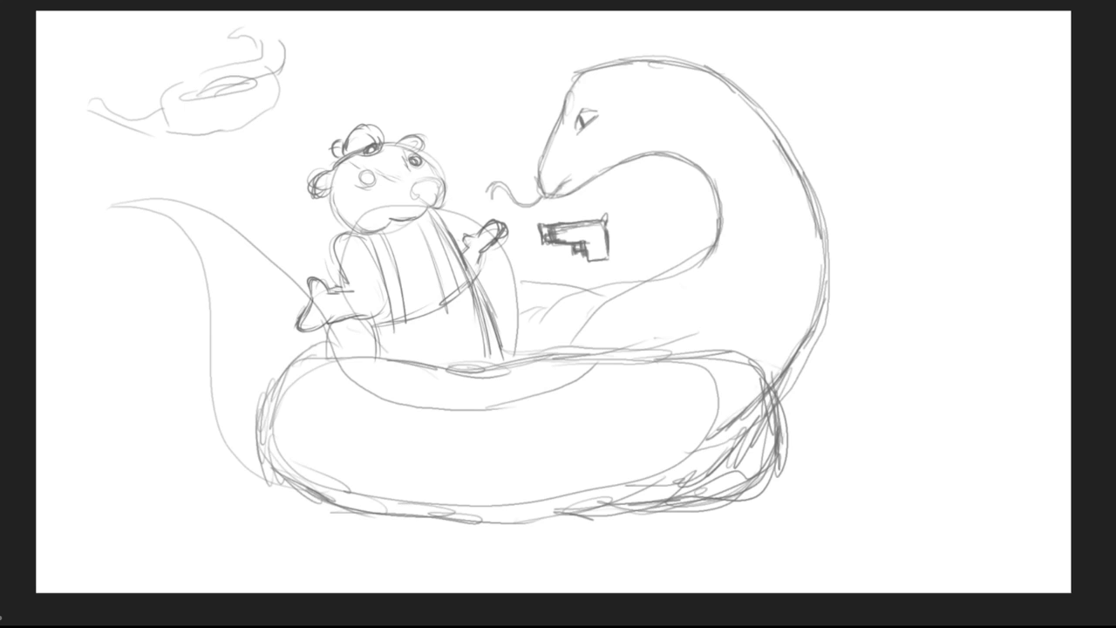
# Step: Extend the coil's bottom contour towards its right end, and darken the pupils of both bear eyes
pyautogui.moveTo(391, 502); pyautogui.dragTo(530, 507)
pyautogui.moveTo(411, 157); pyautogui.dragTo(420, 164)
pyautogui.moveTo(464, 516); pyautogui.dragTo(610, 504)
pyautogui.moveTo(553, 502); pyautogui.dragTo(668, 508)
pyautogui.moveTo(364, 172); pyautogui.dragTo(370, 183)
pyautogui.moveTo(679, 510); pyautogui.dragTo(767, 489)
pyautogui.moveTo(759, 491)
pyautogui.mouseDown()
pyautogui.moveTo(780, 462)
pyautogui.moveTo(768, 497)
pyautogui.moveTo(724, 492)
pyautogui.mouseUp()
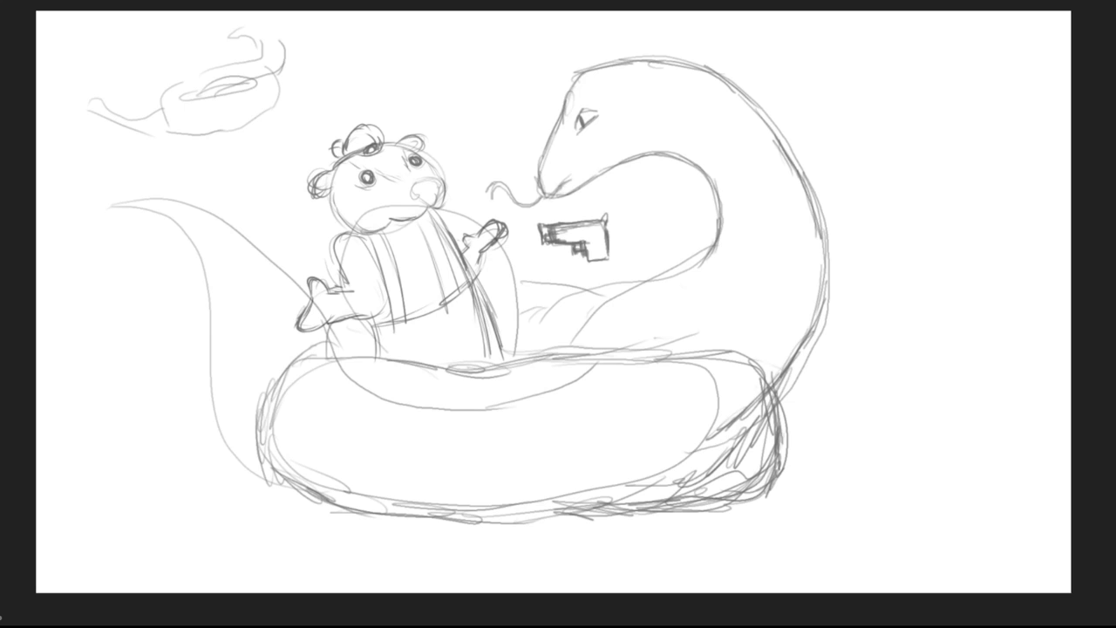
# Step: Darken the right-hand opening edge of the bear's vest and shade the insides of its ears
pyautogui.moveTo(422, 220); pyautogui.dragTo(456, 291)
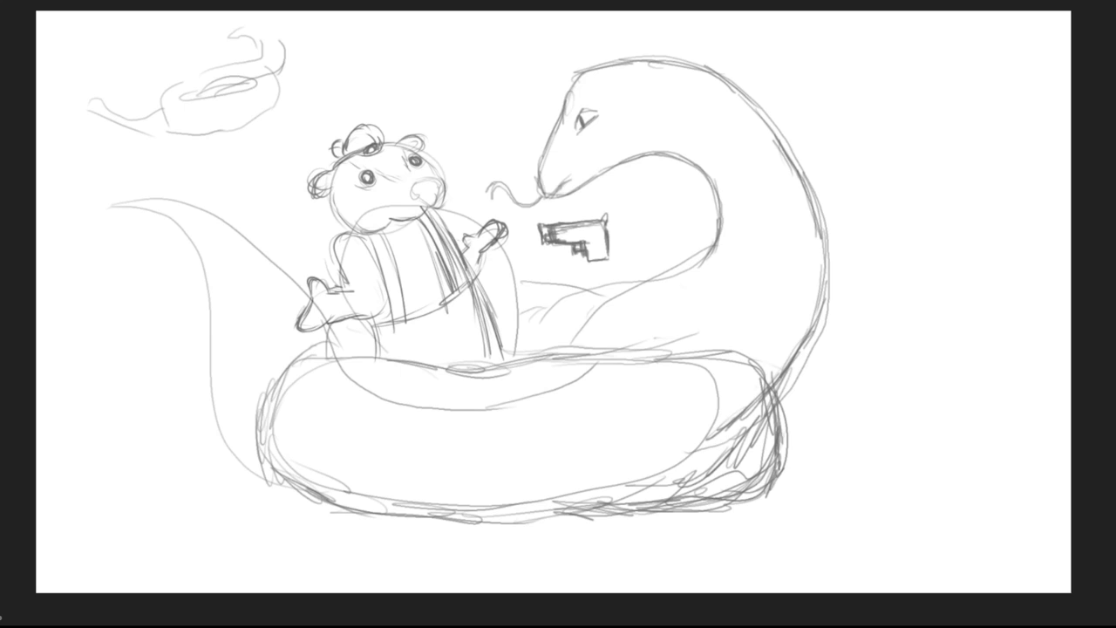
pyautogui.moveTo(444, 242); pyautogui.dragTo(460, 284)
pyautogui.moveTo(318, 186); pyautogui.dragTo(326, 194)
pyautogui.moveTo(407, 147)
pyautogui.mouseDown()
pyautogui.moveTo(418, 153)
pyautogui.moveTo(404, 148)
pyautogui.mouseUp()
pyautogui.moveTo(423, 158); pyautogui.dragTo(436, 180)
# Step: Redraw the snake's tail rising from the coil's left end as a thick upright curve with a tip bent left
pyautogui.moveTo(284, 481)
pyautogui.mouseDown()
pyautogui.moveTo(226, 412)
pyautogui.moveTo(293, 484)
pyautogui.moveTo(213, 315)
pyautogui.mouseUp()
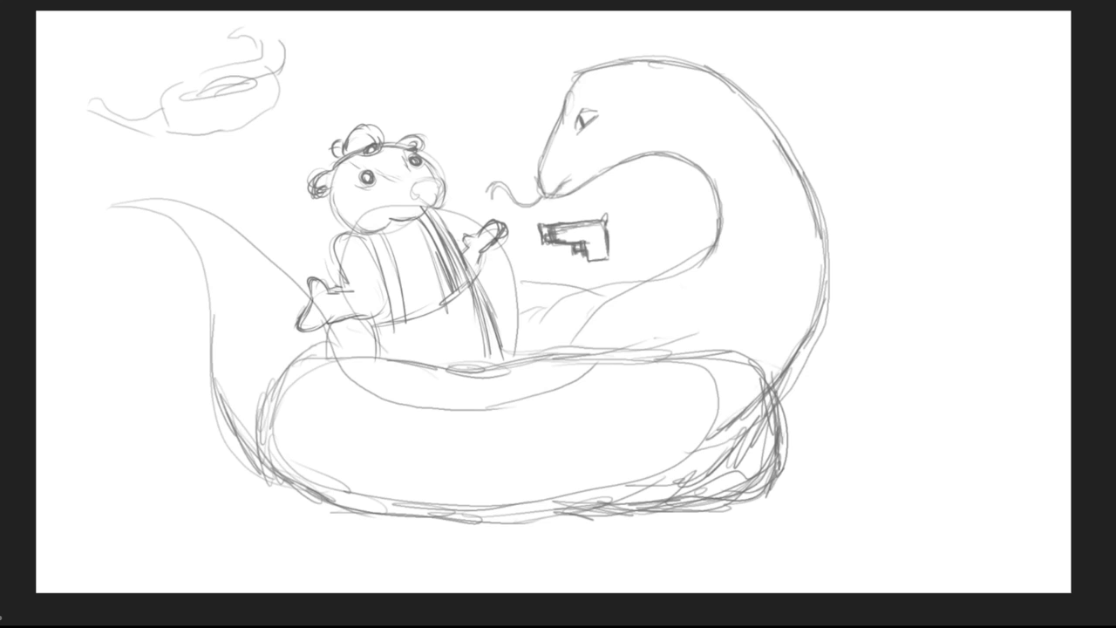
pyautogui.moveTo(209, 370)
pyautogui.mouseDown()
pyautogui.moveTo(217, 205)
pyautogui.moveTo(187, 181)
pyautogui.moveTo(148, 187)
pyautogui.moveTo(194, 160)
pyautogui.moveTo(256, 206)
pyautogui.moveTo(260, 320)
pyautogui.moveTo(289, 361)
pyautogui.mouseUp()
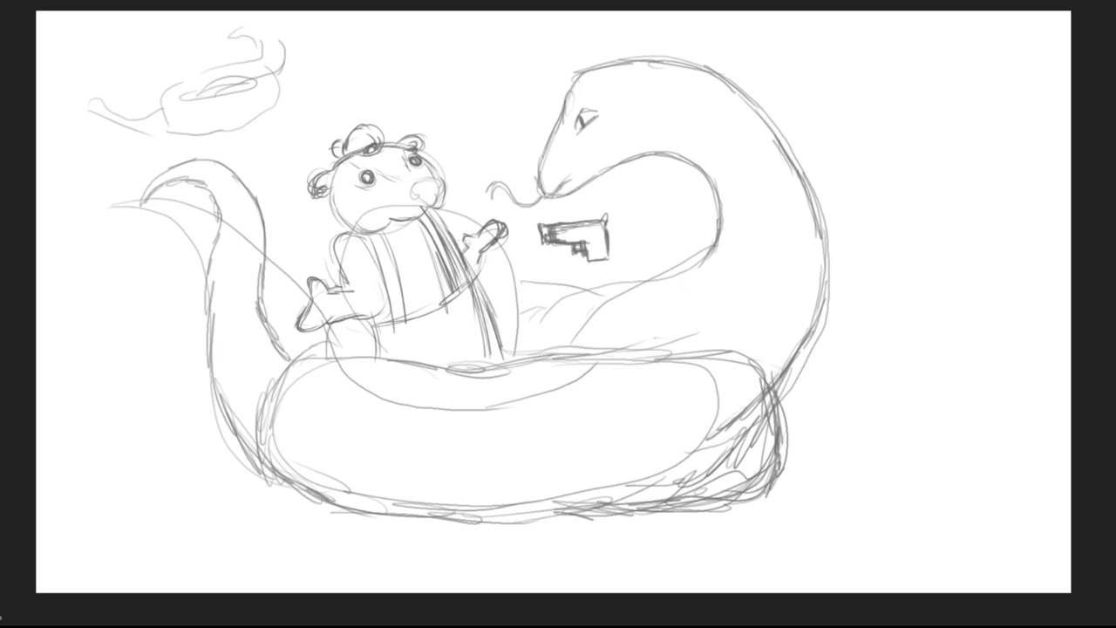
# Step: Shade the snake's eye and thicken its forehead and snout contour down to the mouth line
pyautogui.moveTo(604, 111); pyautogui.dragTo(573, 141)
pyautogui.moveTo(573, 140)
pyautogui.mouseDown()
pyautogui.moveTo(600, 116)
pyautogui.moveTo(572, 142)
pyautogui.moveTo(572, 130)
pyautogui.mouseUp()
pyautogui.moveTo(572, 116)
pyautogui.mouseDown()
pyautogui.moveTo(592, 105)
pyautogui.moveTo(601, 115)
pyautogui.moveTo(578, 125)
pyautogui.mouseUp()
pyautogui.moveTo(588, 68); pyautogui.dragTo(559, 102)
pyautogui.moveTo(574, 77); pyautogui.dragTo(555, 125)
pyautogui.moveTo(559, 102); pyautogui.dragTo(551, 137)
pyautogui.moveTo(554, 116); pyautogui.dragTo(547, 146)
pyautogui.moveTo(561, 84); pyautogui.dragTo(537, 168)
pyautogui.moveTo(540, 153); pyautogui.dragTo(533, 186)
pyautogui.moveTo(540, 168)
pyautogui.mouseDown()
pyautogui.moveTo(532, 188)
pyautogui.moveTo(547, 203)
pyautogui.moveTo(564, 186)
pyautogui.mouseUp()
pyautogui.moveTo(550, 199); pyautogui.dragTo(579, 171)
# Step: Firm up the bear's sleeve and vest hem, and extend the shading beneath the snake's eye
pyautogui.moveTo(380, 260)
pyautogui.mouseDown()
pyautogui.moveTo(368, 304)
pyautogui.moveTo(378, 313)
pyautogui.moveTo(362, 324)
pyautogui.mouseUp()
pyautogui.moveTo(382, 281); pyautogui.dragTo(375, 312)
pyautogui.moveTo(569, 122); pyautogui.dragTo(566, 148)
pyautogui.moveTo(569, 126)
pyautogui.mouseDown()
pyautogui.moveTo(565, 146)
pyautogui.moveTo(589, 131)
pyautogui.moveTo(572, 146)
pyautogui.mouseUp()
pyautogui.moveTo(579, 131); pyautogui.dragTo(574, 145)
pyautogui.moveTo(455, 300)
pyautogui.mouseDown()
pyautogui.moveTo(406, 318)
pyautogui.moveTo(419, 314)
pyautogui.mouseUp()
# Step: Lengthen the snake's tongue to a forked tip beside the bear's face, and add a button and fly line below the vest
pyautogui.moveTo(550, 191); pyautogui.dragTo(517, 205)
pyautogui.moveTo(391, 315); pyautogui.dragTo(373, 331)
pyautogui.moveTo(520, 200)
pyautogui.mouseDown()
pyautogui.moveTo(480, 184)
pyautogui.moveTo(459, 202)
pyautogui.mouseUp()
pyautogui.moveTo(453, 307); pyautogui.dragTo(447, 314)
pyautogui.moveTo(461, 185); pyautogui.dragTo(504, 187)
pyautogui.moveTo(443, 314); pyautogui.dragTo(445, 333)
pyautogui.moveTo(502, 194)
pyautogui.mouseDown()
pyautogui.moveTo(543, 204)
pyautogui.moveTo(473, 187)
pyautogui.mouseUp()
pyautogui.moveTo(455, 190); pyautogui.dragTo(463, 205)
pyautogui.moveTo(462, 189); pyautogui.dragTo(464, 202)
pyautogui.moveTo(463, 190)
pyautogui.mouseDown()
pyautogui.moveTo(464, 203)
pyautogui.moveTo(402, 219)
pyautogui.moveTo(463, 189)
pyautogui.moveTo(536, 204)
pyautogui.mouseUp()
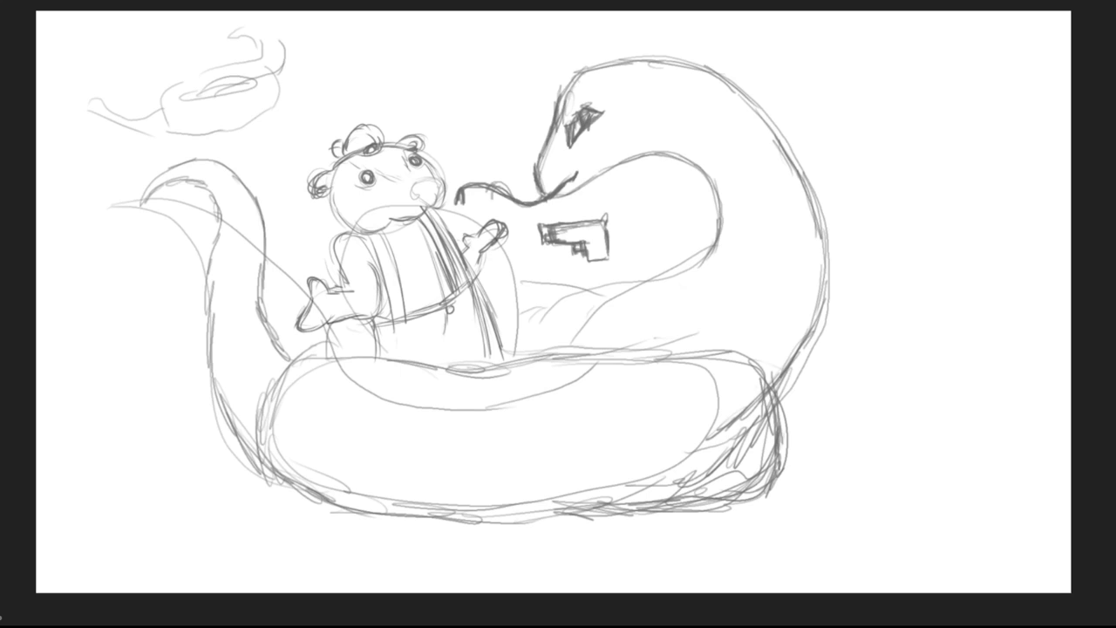
# Step: Add teeth to the bear's mouth, touch up its nose, and erase the snake's eye
pyautogui.moveTo(415, 218); pyautogui.dragTo(403, 225)
pyautogui.moveTo(421, 186); pyautogui.dragTo(415, 201)
pyautogui.moveTo(598, 110)
pyautogui.mouseDown()
pyautogui.moveTo(577, 140)
pyautogui.moveTo(572, 108)
pyautogui.moveTo(604, 118)
pyautogui.mouseUp()
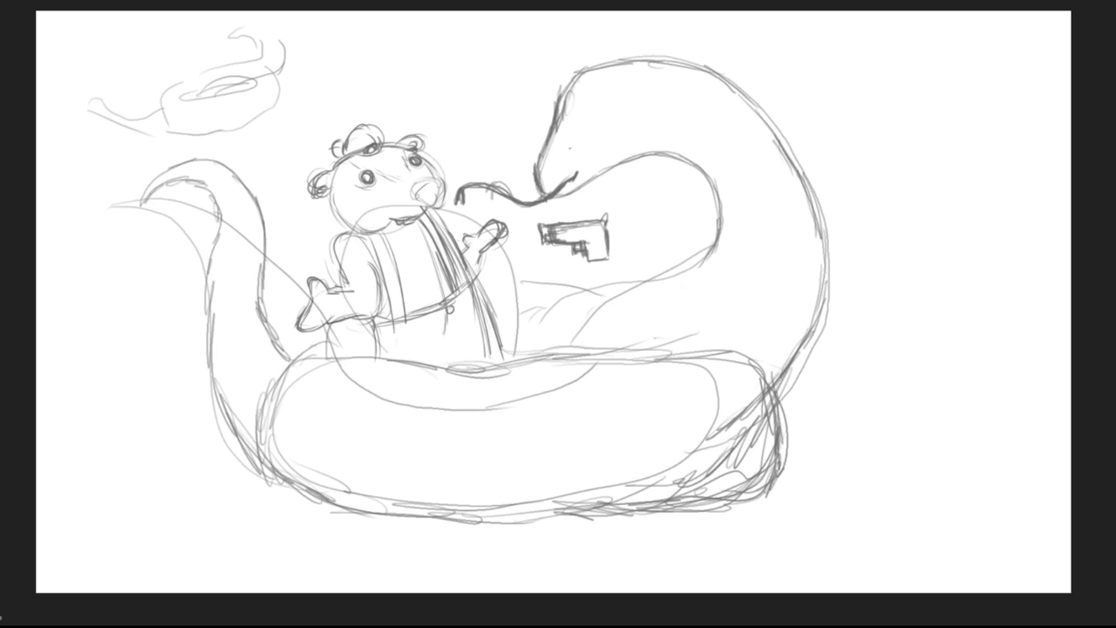
# Step: Redraw the snake's eye as a slanted almond with a slit pupil, and add fingers to the bear's lowered hand
pyautogui.moveTo(346, 138); pyautogui.dragTo(373, 127)
pyautogui.moveTo(332, 312); pyautogui.dragTo(309, 331)
pyautogui.moveTo(579, 121); pyautogui.dragTo(583, 138)
pyautogui.moveTo(290, 325); pyautogui.dragTo(302, 312)
pyautogui.moveTo(598, 103)
pyautogui.mouseDown()
pyautogui.moveTo(567, 142)
pyautogui.moveTo(598, 130)
pyautogui.moveTo(565, 150)
pyautogui.mouseUp()
pyautogui.moveTo(315, 315); pyautogui.dragTo(312, 330)
pyautogui.moveTo(569, 134)
pyautogui.mouseDown()
pyautogui.moveTo(599, 104)
pyautogui.moveTo(584, 143)
pyautogui.mouseUp()
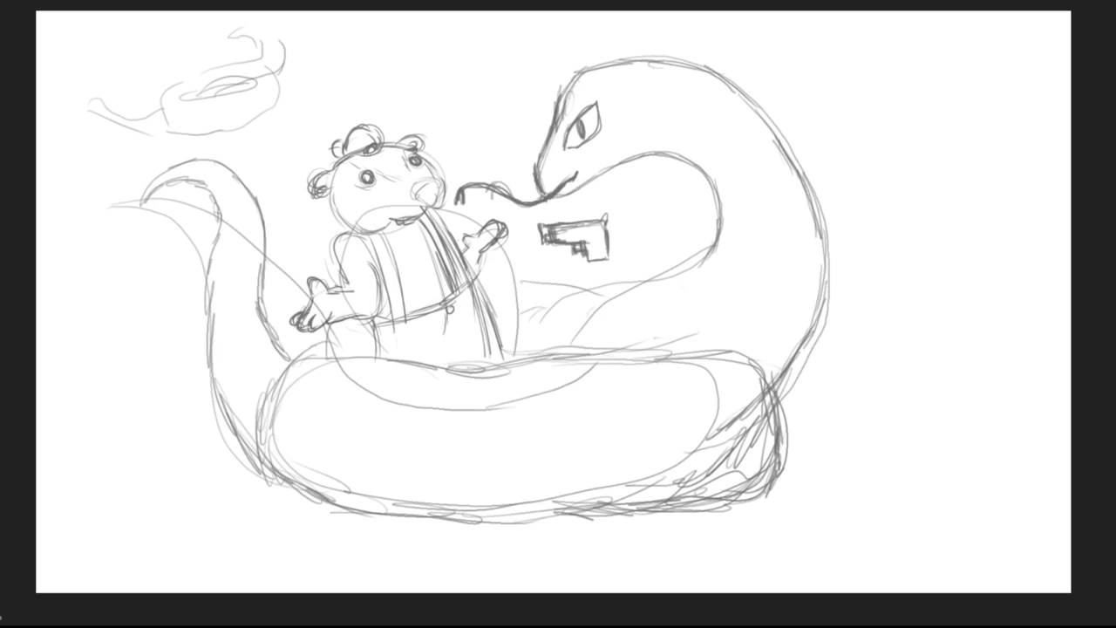
# Step: Thicken the contour of the snake's forehead and snout, and outline the fingers of the bear's raised hand
pyautogui.moveTo(593, 66); pyautogui.dragTo(548, 124)
pyautogui.moveTo(573, 84); pyautogui.dragTo(539, 155)
pyautogui.moveTo(505, 227); pyautogui.dragTo(494, 244)
pyautogui.moveTo(548, 126); pyautogui.dragTo(537, 173)
pyautogui.moveTo(502, 214); pyautogui.dragTo(487, 224)
pyautogui.moveTo(553, 105); pyautogui.dragTo(543, 138)
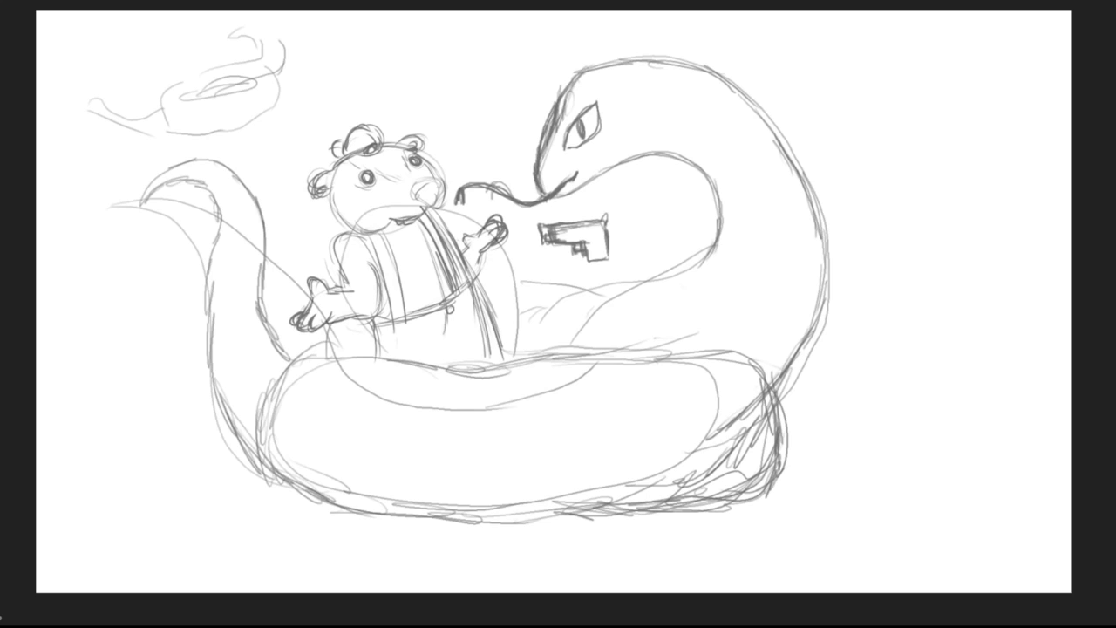
# Step: Redraw the thumb and wrist of the bear's raised hand, and touch up the snake's forehead contour
pyautogui.moveTo(579, 79); pyautogui.dragTo(555, 105)
pyautogui.moveTo(486, 216); pyautogui.dragTo(460, 237)
pyautogui.moveTo(468, 232)
pyautogui.mouseDown()
pyautogui.moveTo(459, 244)
pyautogui.moveTo(483, 258)
pyautogui.mouseUp()
pyautogui.moveTo(487, 256)
pyautogui.mouseDown()
pyautogui.moveTo(480, 267)
pyautogui.moveTo(464, 259)
pyautogui.mouseUp()
# Step: Darken the snake's throat contour and its outer back from the head down to the coil
pyautogui.moveTo(552, 199)
pyautogui.mouseDown()
pyautogui.moveTo(612, 162)
pyautogui.moveTo(691, 157)
pyautogui.moveTo(719, 231)
pyautogui.mouseUp()
pyautogui.moveTo(622, 63)
pyautogui.mouseDown()
pyautogui.moveTo(703, 75)
pyautogui.moveTo(798, 167)
pyautogui.mouseUp()
pyautogui.moveTo(736, 88)
pyautogui.mouseDown()
pyautogui.moveTo(795, 164)
pyautogui.moveTo(824, 234)
pyautogui.moveTo(824, 305)
pyautogui.moveTo(789, 367)
pyautogui.mouseUp()
pyautogui.moveTo(815, 326); pyautogui.dragTo(773, 387)
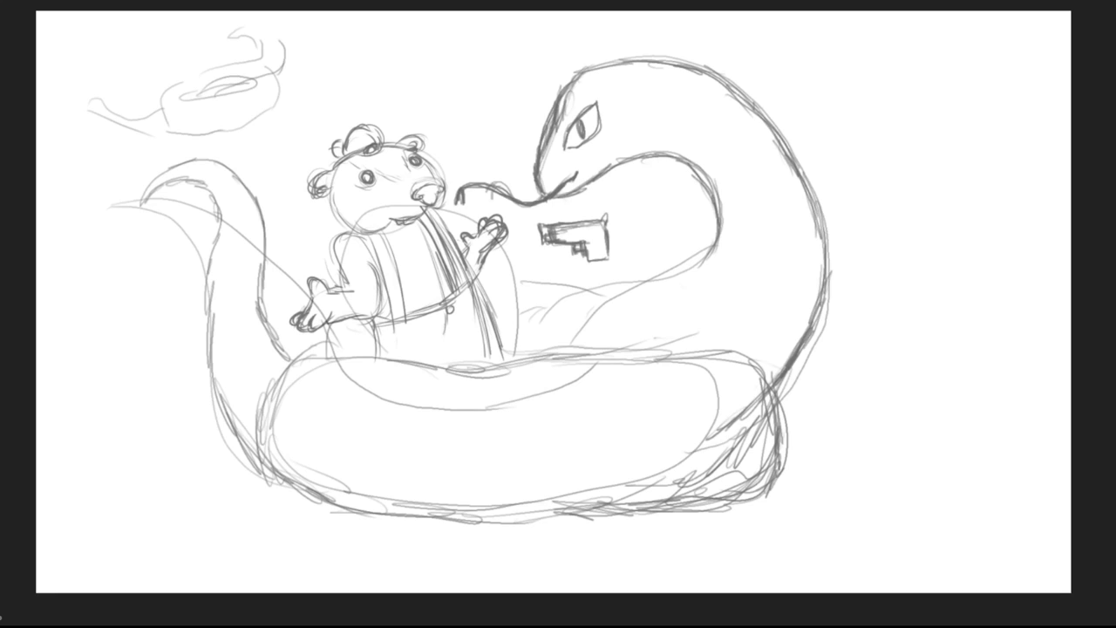
# Step: Reinforce the coil's left end and upper rim, and widen its right end with curved strokes
pyautogui.moveTo(366, 175); pyautogui.dragTo(376, 183)
pyautogui.moveTo(291, 353)
pyautogui.mouseDown()
pyautogui.moveTo(361, 345)
pyautogui.moveTo(286, 368)
pyautogui.moveTo(265, 459)
pyautogui.moveTo(270, 490)
pyautogui.moveTo(315, 508)
pyautogui.mouseUp()
pyautogui.moveTo(345, 350)
pyautogui.mouseDown()
pyautogui.moveTo(436, 382)
pyautogui.moveTo(560, 359)
pyautogui.moveTo(743, 352)
pyautogui.moveTo(782, 431)
pyautogui.mouseUp()
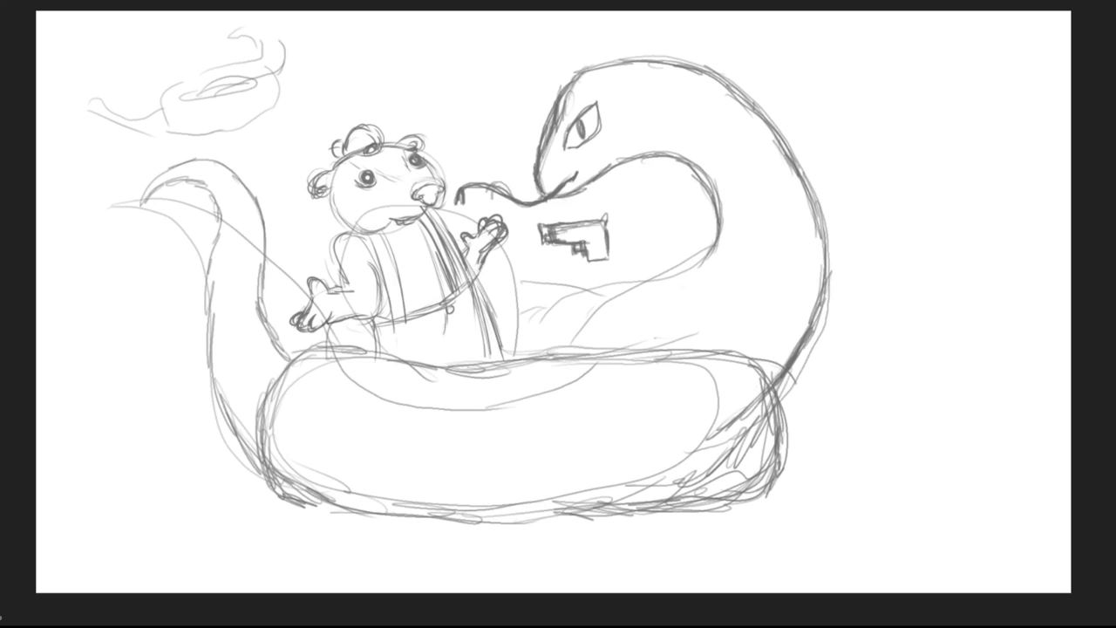
pyautogui.moveTo(767, 373)
pyautogui.mouseDown()
pyautogui.moveTo(794, 434)
pyautogui.moveTo(797, 485)
pyautogui.mouseUp()
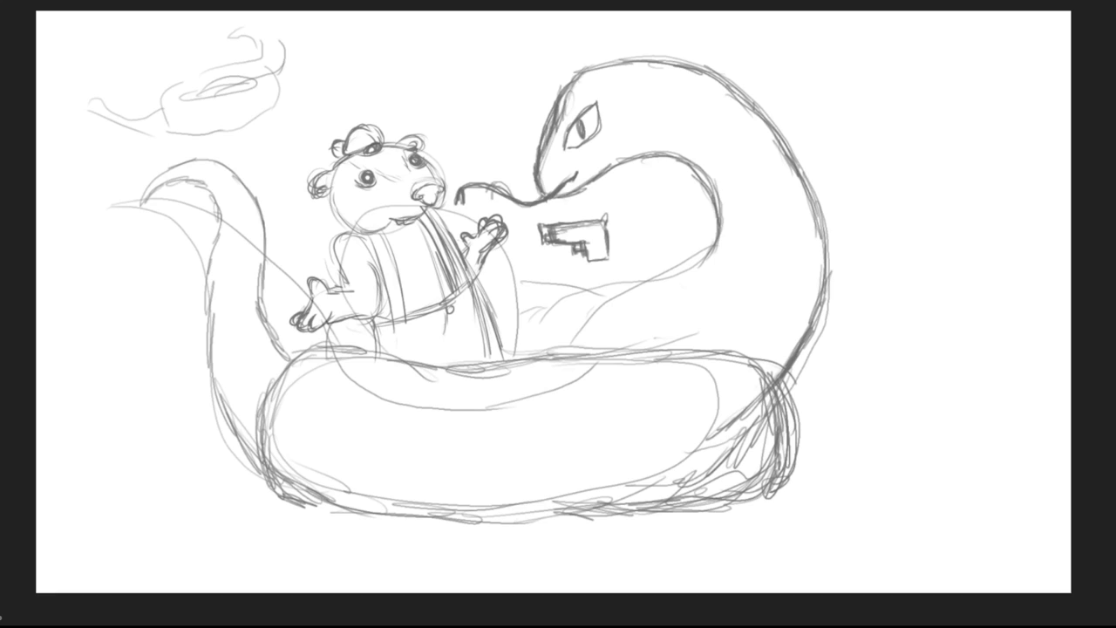
# Step: Sketch a new outer tail contour bowing left from the coil up to a hooked tip, with strokes where the tail meets the coil
pyautogui.moveTo(230, 365); pyautogui.dragTo(269, 387)
pyautogui.moveTo(230, 365); pyautogui.dragTo(266, 393)
pyautogui.moveTo(216, 342); pyautogui.dragTo(267, 396)
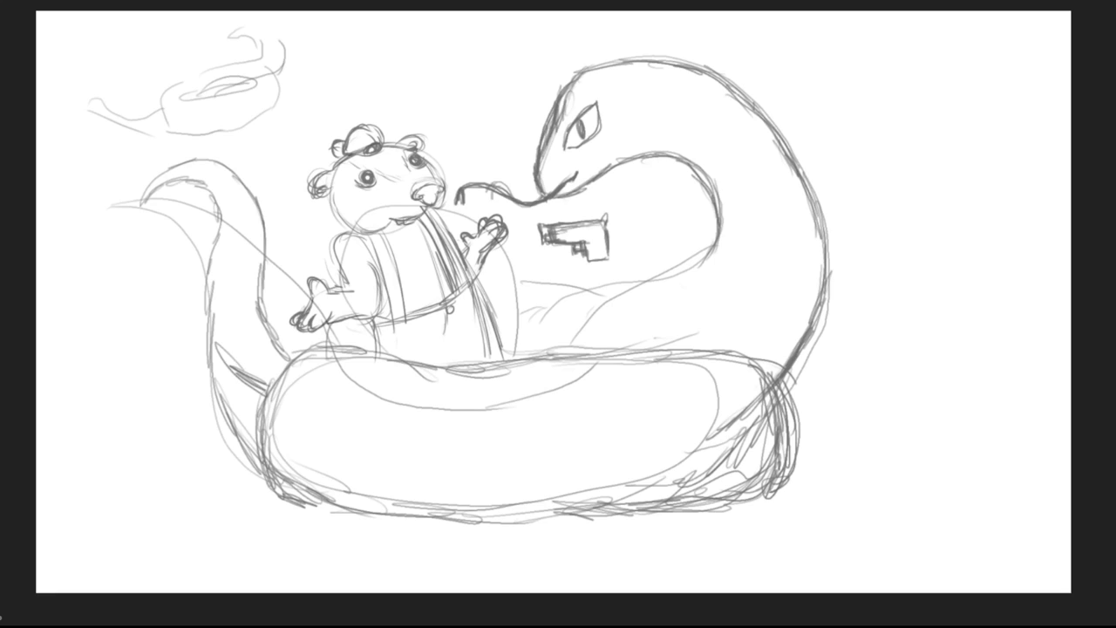
pyautogui.moveTo(219, 450); pyautogui.dragTo(268, 481)
pyautogui.moveTo(223, 458)
pyautogui.mouseDown()
pyautogui.moveTo(270, 481)
pyautogui.moveTo(180, 398)
pyautogui.moveTo(170, 318)
pyautogui.moveTo(194, 256)
pyautogui.moveTo(185, 218)
pyautogui.mouseUp()
pyautogui.moveTo(186, 212); pyautogui.dragTo(156, 214)
pyautogui.moveTo(434, 207); pyautogui.dragTo(421, 216)
pyautogui.moveTo(169, 210); pyautogui.dragTo(145, 231)
# Step: Build up the tail's new inner contour from the bend near the tip down to the coil
pyautogui.moveTo(162, 218)
pyautogui.mouseDown()
pyautogui.moveTo(147, 242)
pyautogui.moveTo(157, 191)
pyautogui.moveTo(225, 218)
pyautogui.moveTo(239, 262)
pyautogui.moveTo(232, 303)
pyautogui.mouseUp()
pyautogui.moveTo(204, 185); pyautogui.dragTo(248, 234)
pyautogui.moveTo(229, 215); pyautogui.dragTo(240, 298)
pyautogui.moveTo(244, 251); pyautogui.dragTo(229, 308)
pyautogui.moveTo(241, 281); pyautogui.dragTo(225, 345)
pyautogui.moveTo(225, 304)
pyautogui.mouseDown()
pyautogui.moveTo(232, 363)
pyautogui.moveTo(248, 375)
pyautogui.mouseUp()
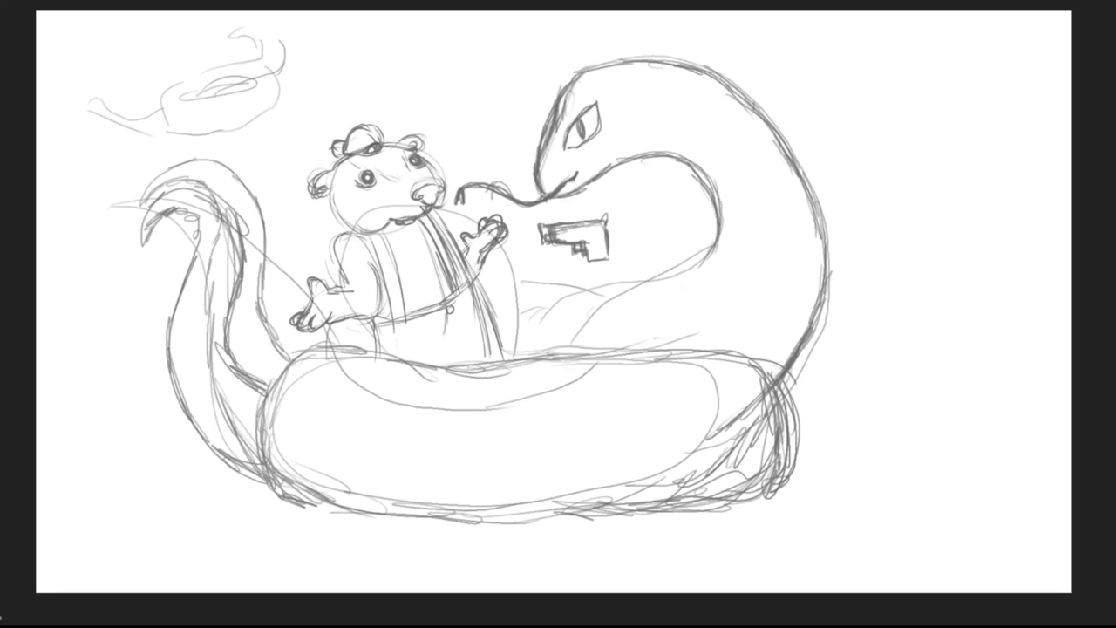
# Step: Erase the old tail outline and the overlapping lines around the tail's upper end
pyautogui.moveTo(260, 198)
pyautogui.mouseDown()
pyautogui.moveTo(263, 328)
pyautogui.moveTo(275, 349)
pyautogui.moveTo(241, 266)
pyautogui.mouseUp()
pyautogui.moveTo(240, 182)
pyautogui.mouseDown()
pyautogui.moveTo(169, 165)
pyautogui.moveTo(146, 189)
pyautogui.moveTo(253, 198)
pyautogui.moveTo(240, 277)
pyautogui.mouseUp()
pyautogui.moveTo(228, 218)
pyautogui.mouseDown()
pyautogui.moveTo(239, 276)
pyautogui.moveTo(199, 248)
pyautogui.mouseUp()
pyautogui.moveTo(196, 180)
pyautogui.mouseDown()
pyautogui.moveTo(150, 229)
pyautogui.moveTo(133, 194)
pyautogui.moveTo(110, 206)
pyautogui.mouseUp()
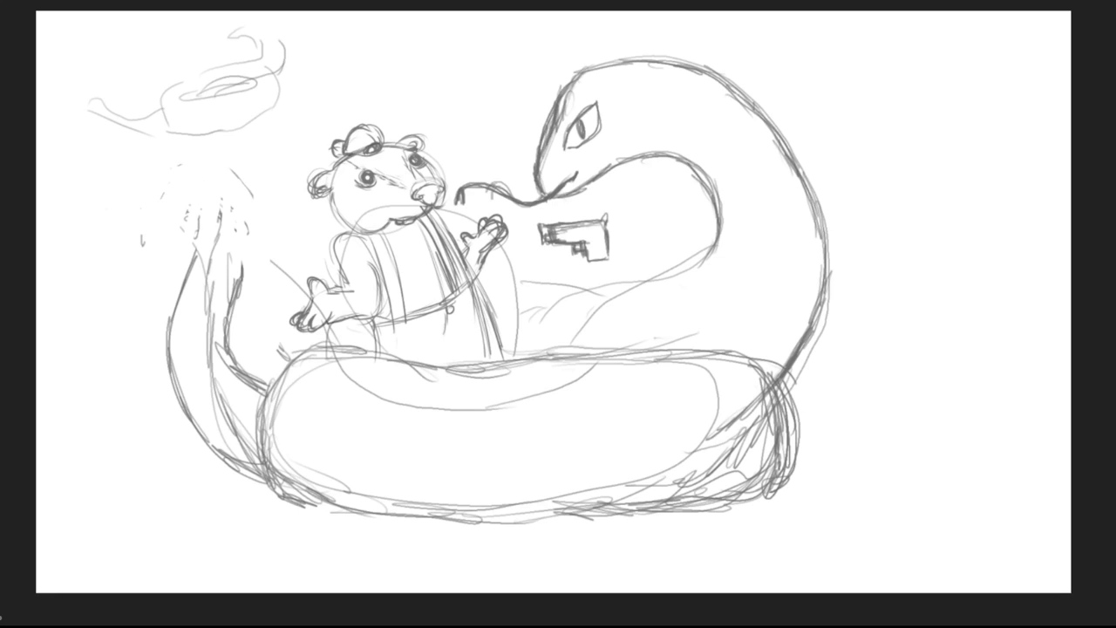
# Step: Darken the snake's inner neck contour from the throat down to the coil, and add a body line reaching left to the bear
pyautogui.moveTo(714, 244); pyautogui.dragTo(657, 300)
pyautogui.moveTo(692, 266); pyautogui.dragTo(660, 297)
pyautogui.moveTo(713, 250)
pyautogui.mouseDown()
pyautogui.moveTo(657, 299)
pyautogui.moveTo(620, 311)
pyautogui.mouseUp()
pyautogui.moveTo(671, 283); pyautogui.dragTo(601, 320)
pyautogui.moveTo(648, 299); pyautogui.dragTo(539, 361)
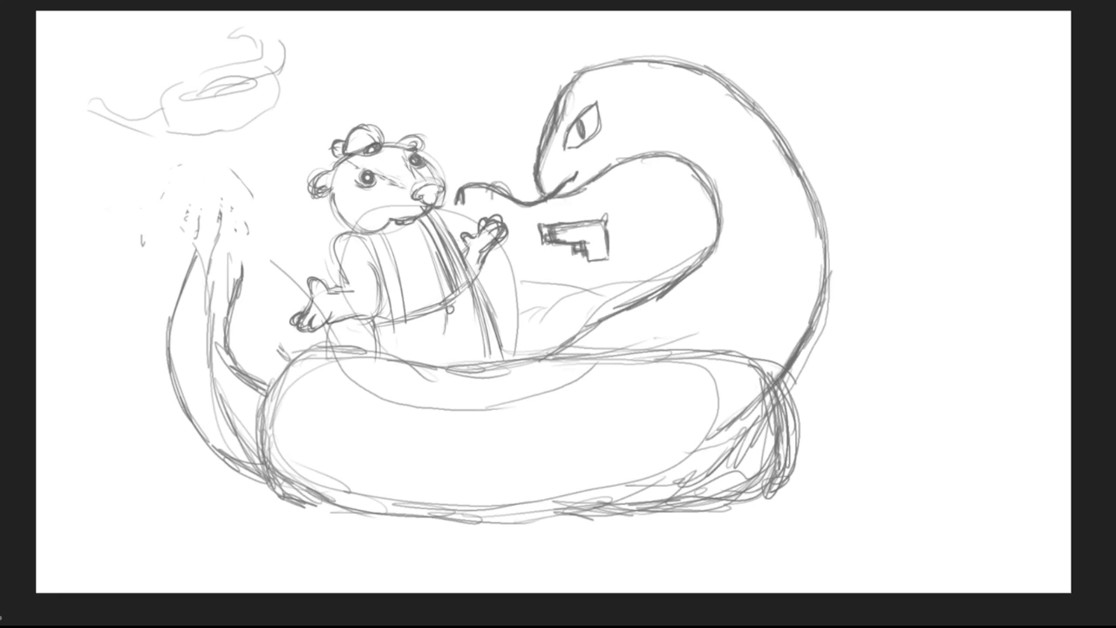
pyautogui.moveTo(675, 279)
pyautogui.mouseDown()
pyautogui.moveTo(584, 300)
pyautogui.moveTo(508, 297)
pyautogui.mouseUp()
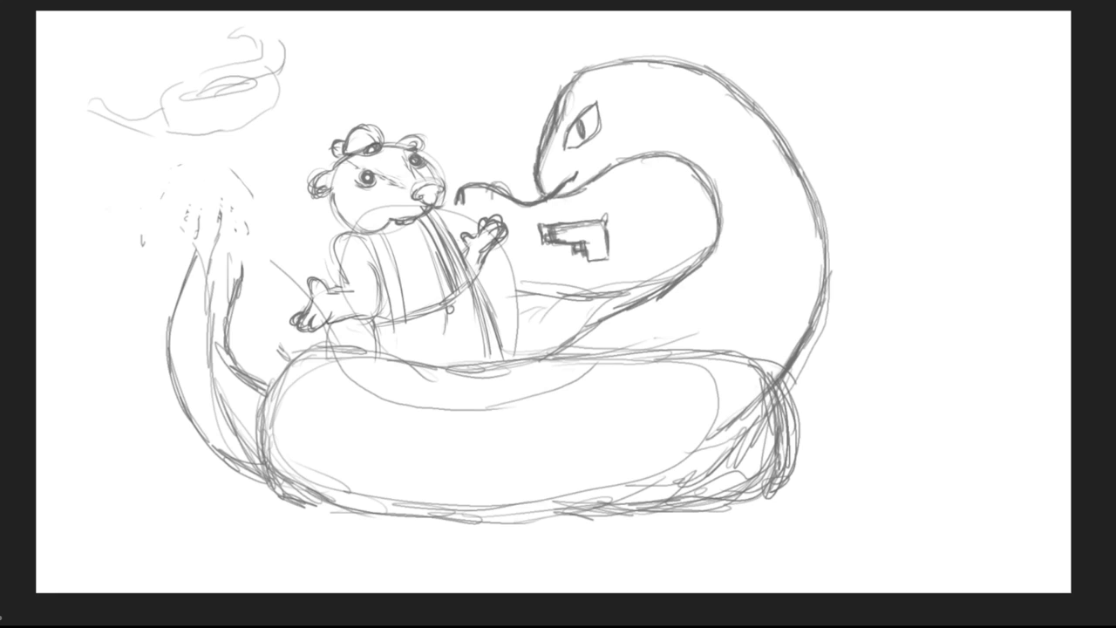
pyautogui.moveTo(612, 317); pyautogui.dragTo(572, 344)
# Step: Sketch the snake's rear loop behind the bear, with an arc on the left and a contour joining the neck on the right
pyautogui.moveTo(282, 358)
pyautogui.mouseDown()
pyautogui.moveTo(289, 291)
pyautogui.moveTo(324, 241)
pyautogui.moveTo(356, 238)
pyautogui.mouseUp()
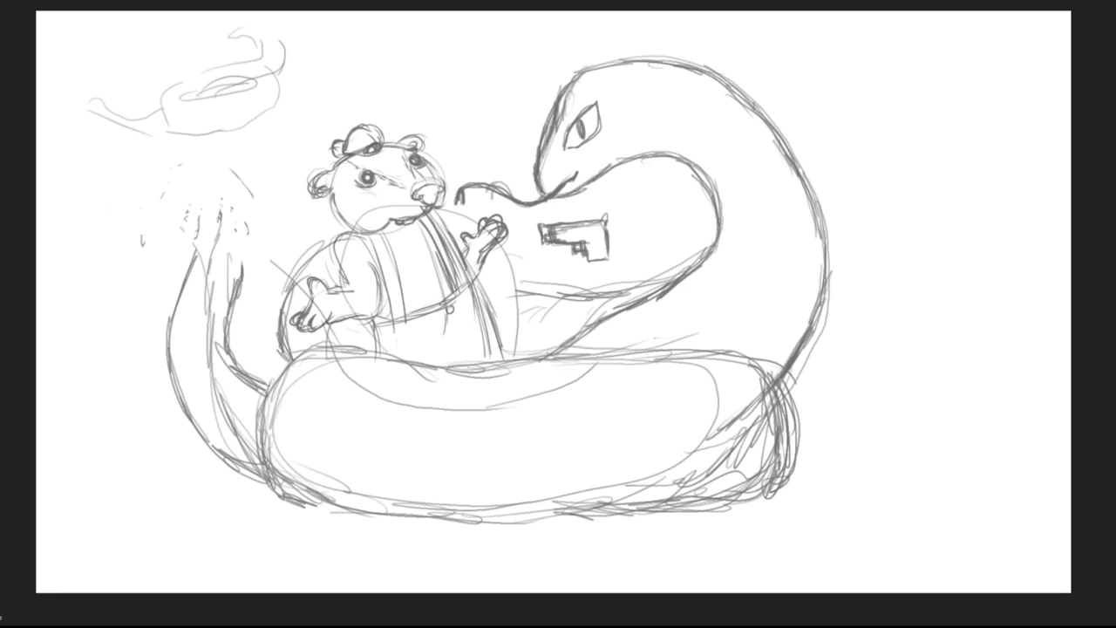
pyautogui.moveTo(519, 268)
pyautogui.mouseDown()
pyautogui.moveTo(613, 293)
pyautogui.moveTo(658, 290)
pyautogui.moveTo(599, 275)
pyautogui.moveTo(613, 298)
pyautogui.mouseUp()
pyautogui.moveTo(448, 368); pyautogui.dragTo(537, 355)
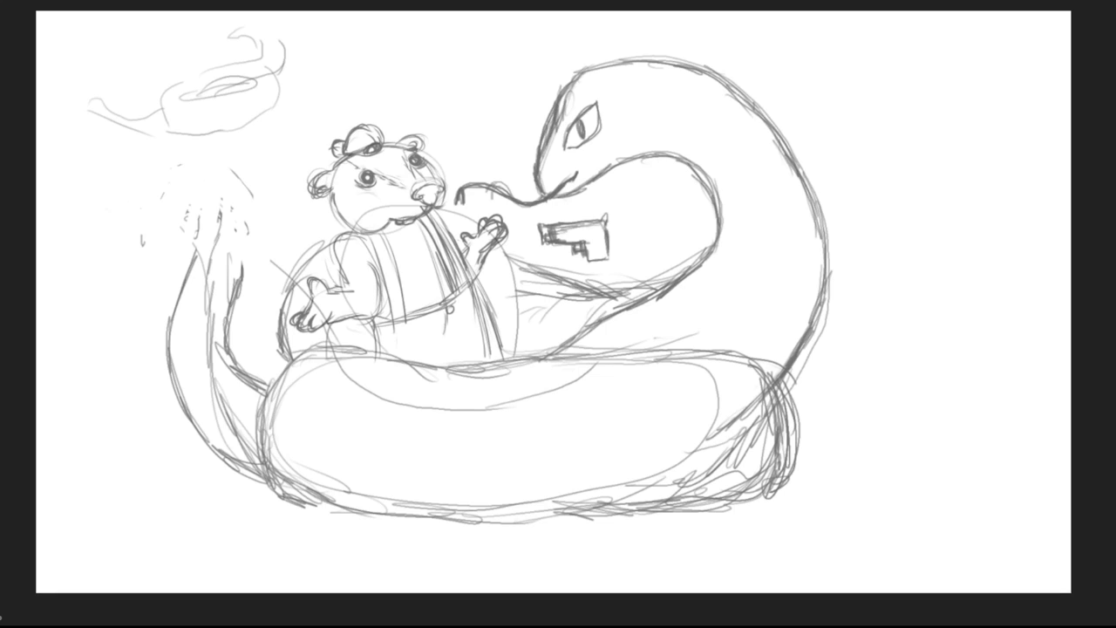
pyautogui.moveTo(615, 295)
pyautogui.mouseDown()
pyautogui.moveTo(648, 291)
pyautogui.moveTo(642, 285)
pyautogui.mouseUp()
pyautogui.moveTo(635, 295); pyautogui.dragTo(691, 249)
pyautogui.moveTo(621, 292); pyautogui.dragTo(682, 290)
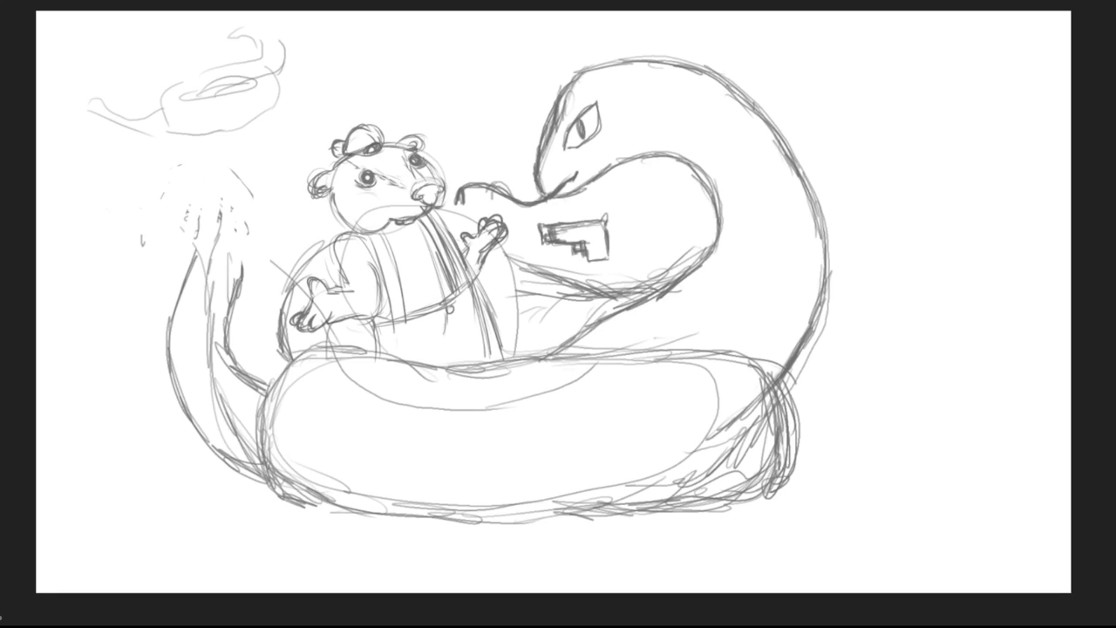
# Step: Firm up the rear loop left of the bear and redraw the upper end of the tail with a hooked tip
pyautogui.moveTo(294, 301); pyautogui.dragTo(327, 243)
pyautogui.moveTo(224, 221)
pyautogui.mouseDown()
pyautogui.moveTo(241, 250)
pyautogui.moveTo(236, 225)
pyautogui.mouseUp()
pyautogui.moveTo(241, 284)
pyautogui.mouseDown()
pyautogui.moveTo(227, 224)
pyautogui.moveTo(209, 206)
pyautogui.moveTo(185, 195)
pyautogui.moveTo(145, 215)
pyautogui.moveTo(139, 227)
pyautogui.moveTo(203, 218)
pyautogui.moveTo(185, 248)
pyautogui.moveTo(192, 260)
pyautogui.mouseUp()
# Step: Ink the bear's lowered hand, sleeve and shoulder in black, and shade the snake's pupil
pyautogui.moveTo(366, 258)
pyautogui.mouseDown()
pyautogui.moveTo(383, 292)
pyautogui.moveTo(380, 316)
pyautogui.moveTo(354, 288)
pyautogui.moveTo(325, 288)
pyautogui.moveTo(308, 328)
pyautogui.moveTo(292, 322)
pyautogui.moveTo(308, 309)
pyautogui.mouseUp()
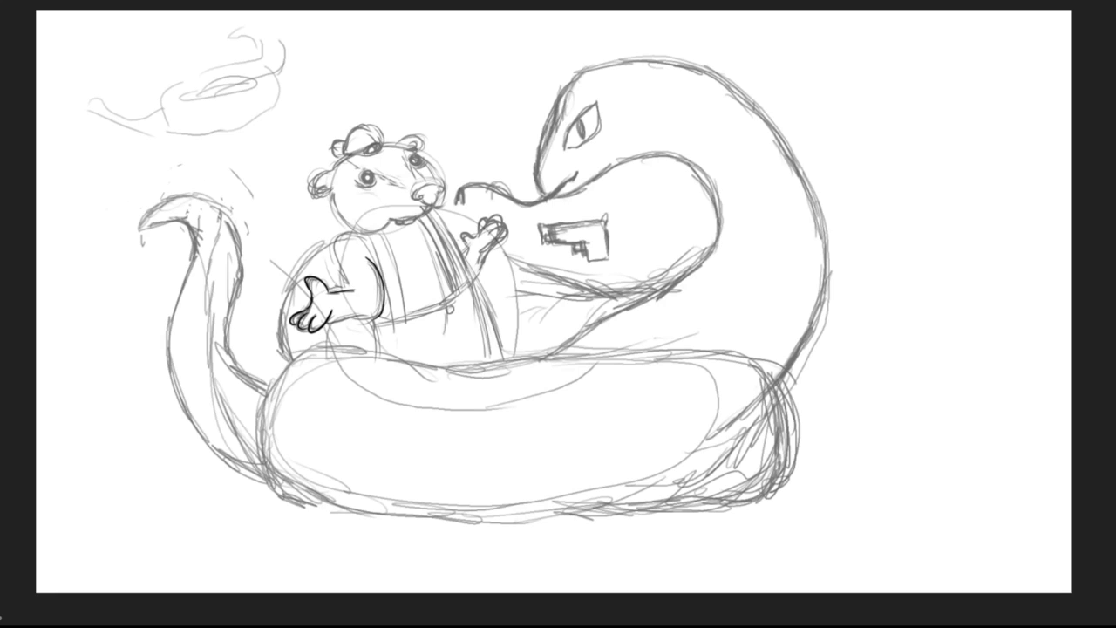
pyautogui.moveTo(304, 286); pyautogui.dragTo(316, 283)
pyautogui.hotkey('ctrl', 'z')
pyautogui.moveTo(312, 313); pyautogui.dragTo(326, 306)
pyautogui.moveTo(572, 121)
pyautogui.mouseDown()
pyautogui.moveTo(566, 150)
pyautogui.moveTo(594, 102)
pyautogui.moveTo(600, 127)
pyautogui.moveTo(567, 150)
pyautogui.moveTo(580, 140)
pyautogui.mouseUp()
pyautogui.moveTo(581, 121); pyautogui.dragTo(578, 143)
pyautogui.moveTo(347, 283); pyautogui.dragTo(338, 238)
pyautogui.moveTo(576, 123); pyautogui.dragTo(574, 140)
pyautogui.moveTo(336, 237); pyautogui.dragTo(355, 235)
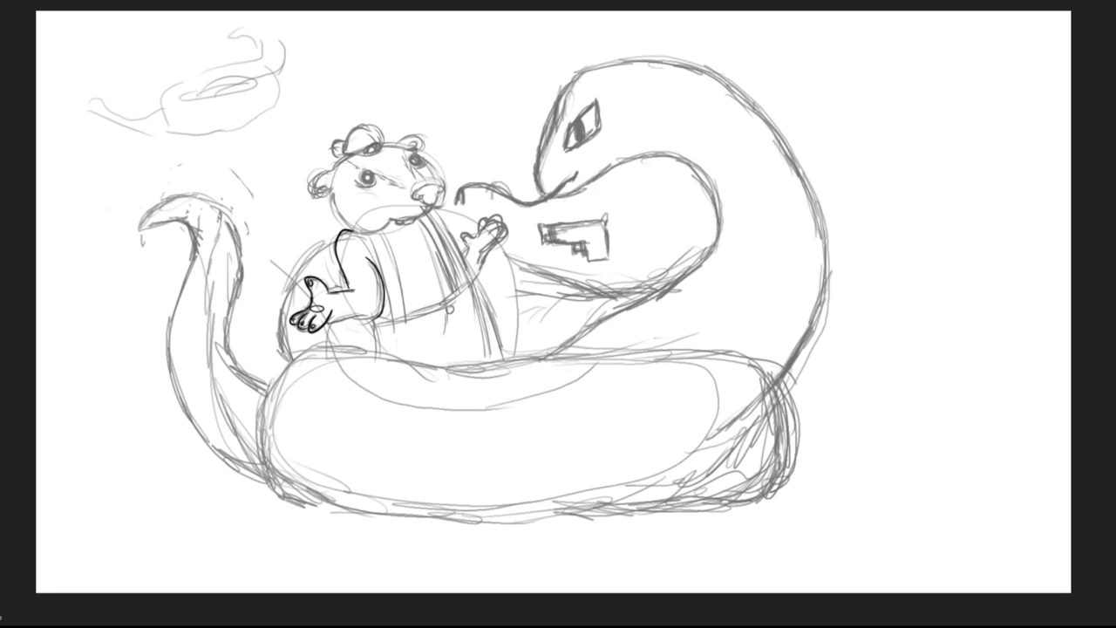
# Step: Undo the pupil shading and the tail tip strokes, and thicken the outline of the snake's eye at both corners
pyautogui.hotkey('ctrl', 'z')
pyautogui.hotkey('ctrl', 'z')
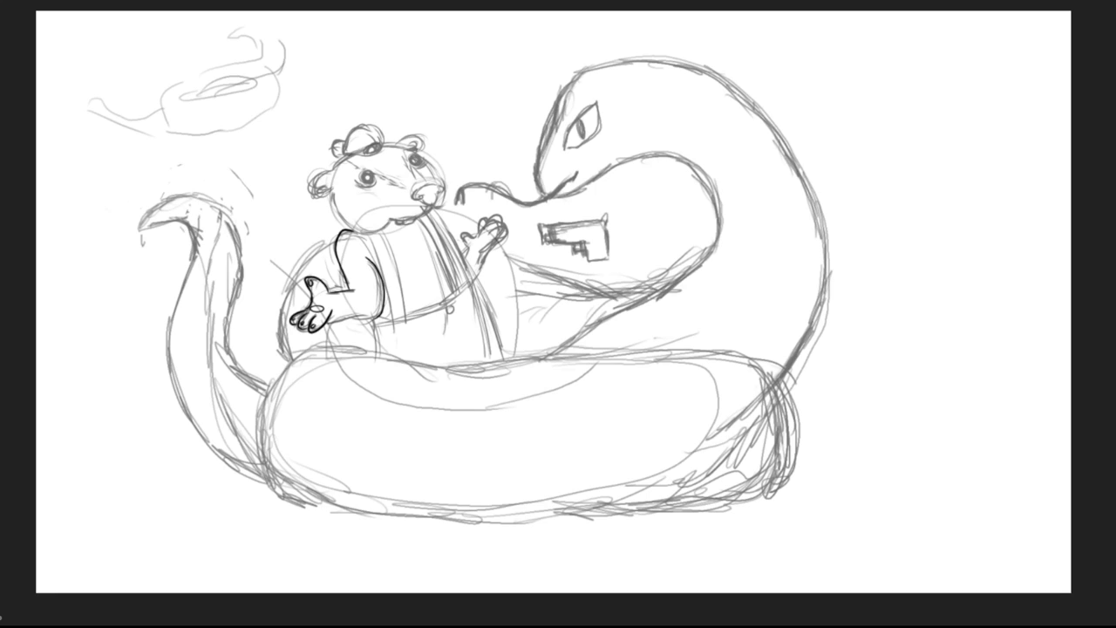
pyautogui.hotkey('ctrl', 'z')
pyautogui.moveTo(564, 146)
pyautogui.mouseDown()
pyautogui.moveTo(598, 124)
pyautogui.moveTo(597, 110)
pyautogui.moveTo(600, 125)
pyautogui.moveTo(563, 147)
pyautogui.moveTo(587, 135)
pyautogui.mouseUp()
pyautogui.moveTo(600, 102); pyautogui.dragTo(578, 120)
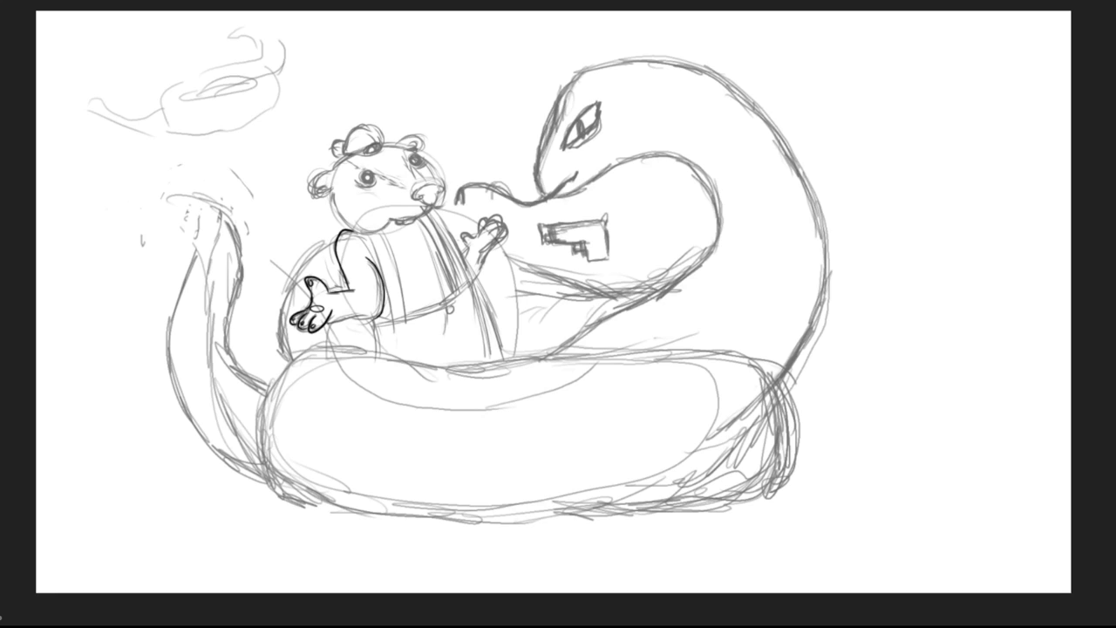
# Step: Hand-letter "THE O" above the bear as the start of the title
pyautogui.moveTo(313, 33)
pyautogui.mouseDown()
pyautogui.moveTo(335, 33)
pyautogui.moveTo(324, 60)
pyautogui.mouseUp()
pyautogui.moveTo(334, 34)
pyautogui.mouseDown()
pyautogui.moveTo(334, 58)
pyautogui.moveTo(345, 48)
pyautogui.mouseUp()
pyautogui.moveTo(345, 35)
pyautogui.mouseDown()
pyautogui.moveTo(344, 60)
pyautogui.moveTo(362, 37)
pyautogui.mouseUp()
pyautogui.moveTo(351, 38); pyautogui.dragTo(363, 61)
pyautogui.moveTo(352, 49)
pyautogui.mouseDown()
pyautogui.moveTo(383, 60)
pyautogui.moveTo(384, 32)
pyautogui.mouseUp()
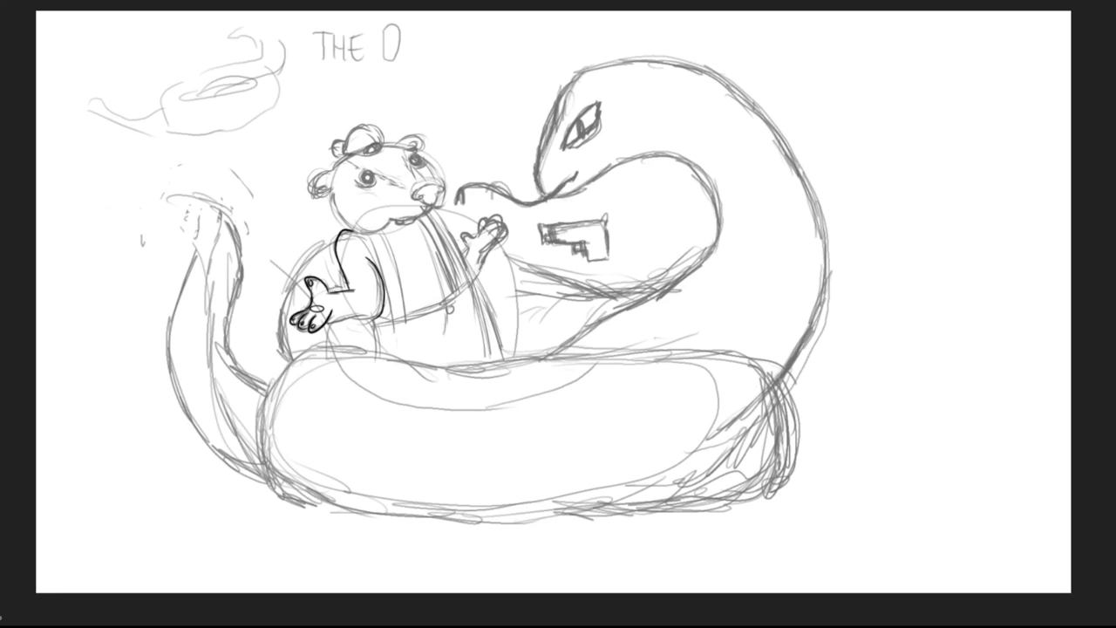
# Step: Complete the hand-lettered title as "THE ONIONIGMA", and ink the bear's vest hem and right body edge
pyautogui.moveTo(379, 323)
pyautogui.mouseDown()
pyautogui.moveTo(451, 304)
pyautogui.moveTo(478, 276)
pyautogui.mouseUp()
pyautogui.moveTo(406, 34); pyautogui.dragTo(405, 60)
pyautogui.moveTo(407, 33)
pyautogui.mouseDown()
pyautogui.moveTo(419, 59)
pyautogui.moveTo(422, 29)
pyautogui.moveTo(433, 58)
pyautogui.moveTo(455, 47)
pyautogui.moveTo(446, 34)
pyautogui.moveTo(462, 60)
pyautogui.mouseUp()
pyautogui.hotkey('ctrl', 'z')
pyautogui.moveTo(462, 34); pyautogui.dragTo(482, 27)
pyautogui.moveTo(379, 321)
pyautogui.mouseDown()
pyautogui.moveTo(450, 301)
pyautogui.moveTo(475, 280)
pyautogui.mouseUp()
pyautogui.moveTo(492, 33); pyautogui.dragTo(495, 49)
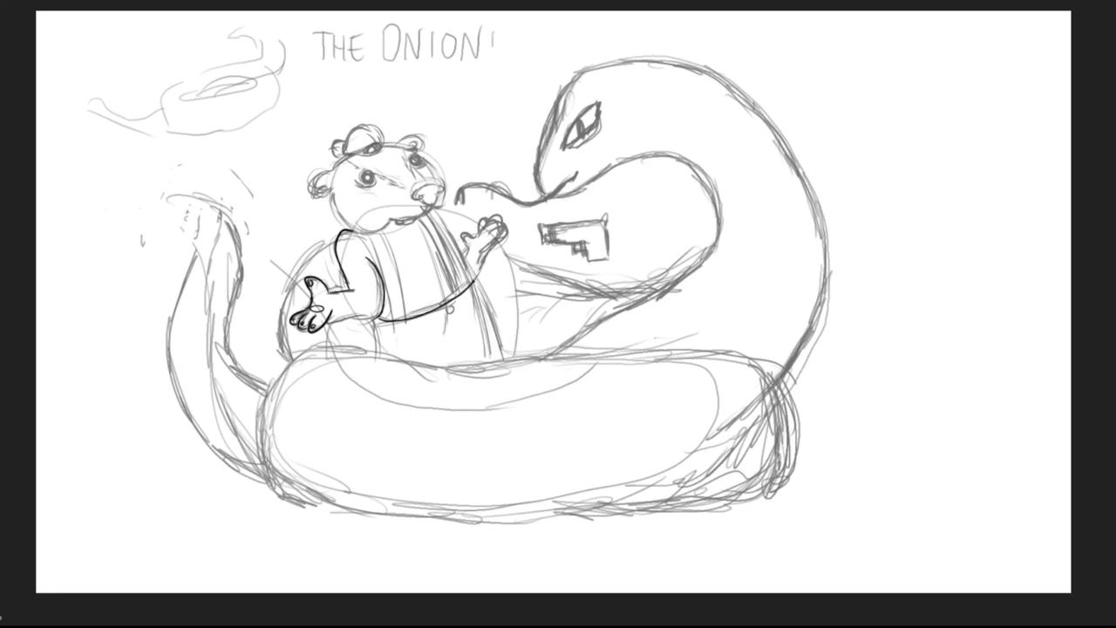
pyautogui.moveTo(474, 282); pyautogui.dragTo(490, 353)
pyautogui.moveTo(514, 32)
pyautogui.mouseDown()
pyautogui.moveTo(500, 49)
pyautogui.moveTo(546, 59)
pyautogui.moveTo(567, 29)
pyautogui.moveTo(574, 60)
pyautogui.mouseUp()
pyautogui.moveTo(558, 51); pyautogui.dragTo(572, 50)
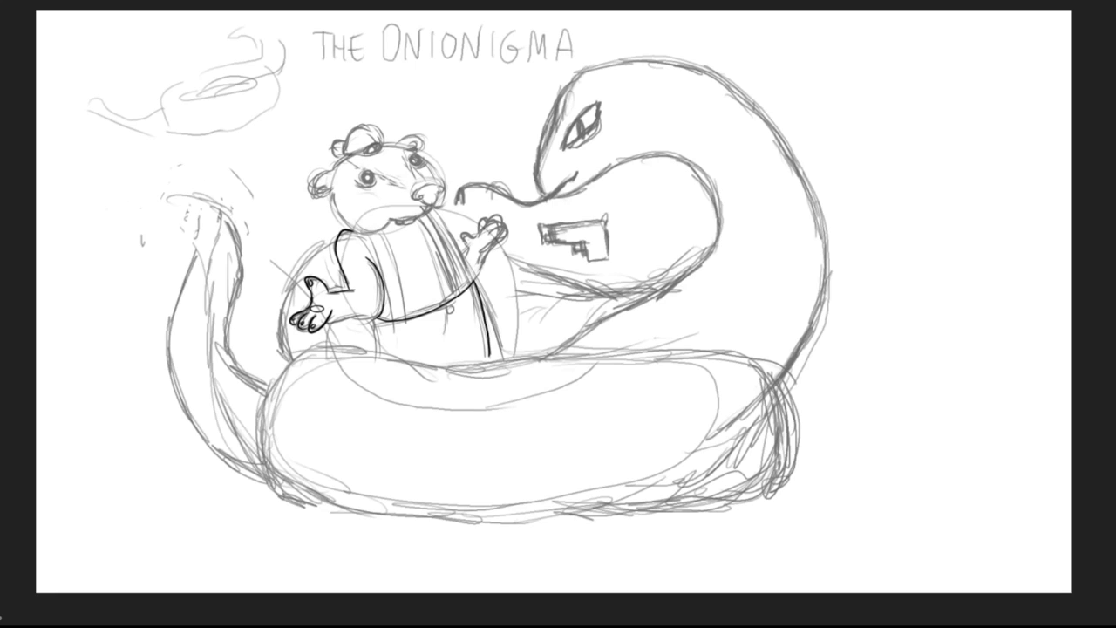
# Step: Change the title to "THE ONIONEGMA", and ink the bear's left arm line, left body edge, button and left-hand eye
pyautogui.moveTo(486, 37); pyautogui.dragTo(498, 34)
pyautogui.moveTo(331, 314); pyautogui.dragTo(377, 321)
pyautogui.moveTo(485, 49); pyautogui.dragTo(498, 47)
pyautogui.moveTo(484, 61); pyautogui.dragTo(500, 58)
pyautogui.moveTo(375, 323); pyautogui.dragTo(376, 355)
pyautogui.moveTo(444, 302); pyautogui.dragTo(450, 311)
pyautogui.moveTo(364, 174); pyautogui.dragTo(358, 184)
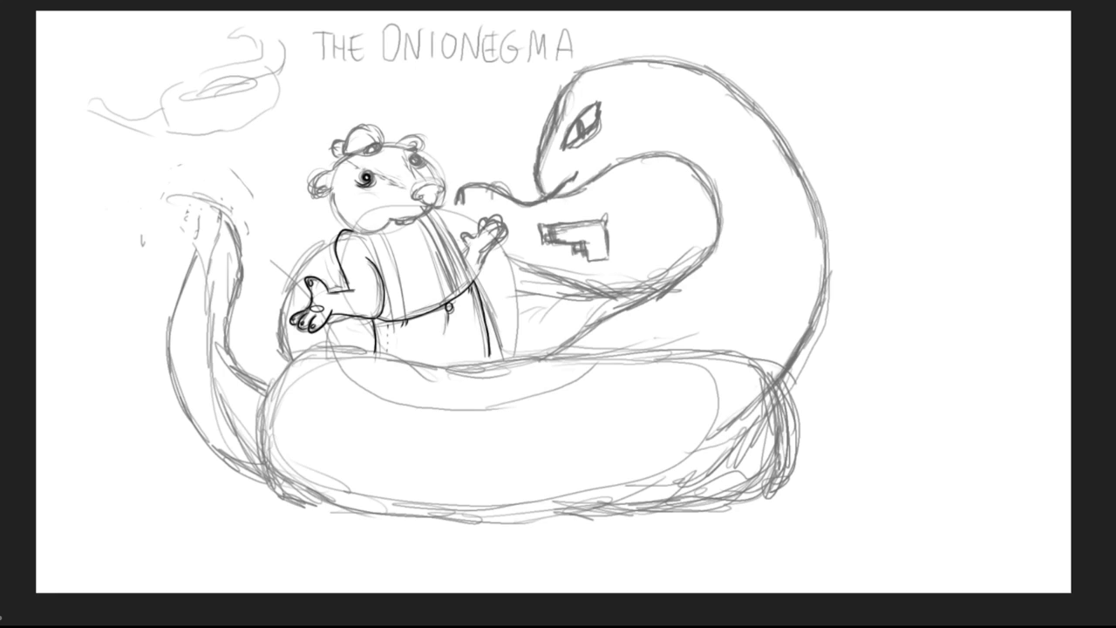
# Step: Ink the bear's nose in black and change the title back to "THE ONIONIGMA"
pyautogui.moveTo(412, 197)
pyautogui.mouseDown()
pyautogui.moveTo(428, 186)
pyautogui.moveTo(440, 196)
pyautogui.mouseUp()
pyautogui.moveTo(490, 33); pyautogui.dragTo(484, 57)
pyautogui.moveTo(419, 200); pyautogui.dragTo(438, 198)
pyautogui.moveTo(490, 34); pyautogui.dragTo(490, 62)
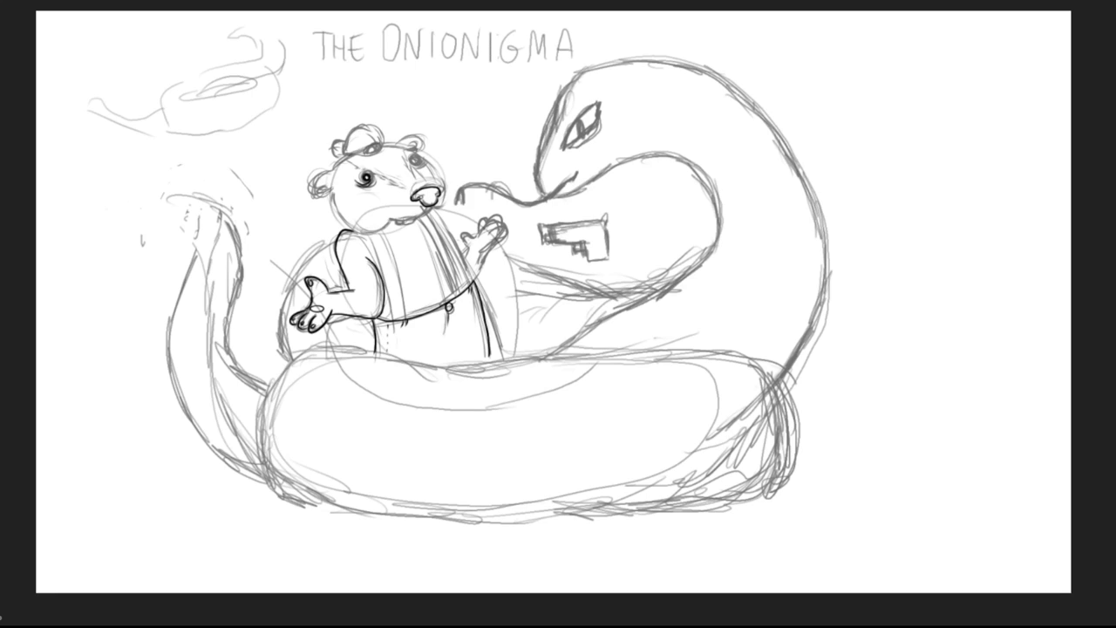
# Step: Ink the bear's right-hand pupil and write "enigma" in small letters beneath the title
pyautogui.moveTo(412, 165); pyautogui.dragTo(417, 158)
pyautogui.moveTo(409, 94); pyautogui.dragTo(419, 101)
pyautogui.moveTo(425, 92)
pyautogui.mouseDown()
pyautogui.moveTo(459, 95)
pyautogui.moveTo(451, 113)
pyautogui.mouseUp()
pyautogui.moveTo(467, 92); pyautogui.dragTo(503, 96)
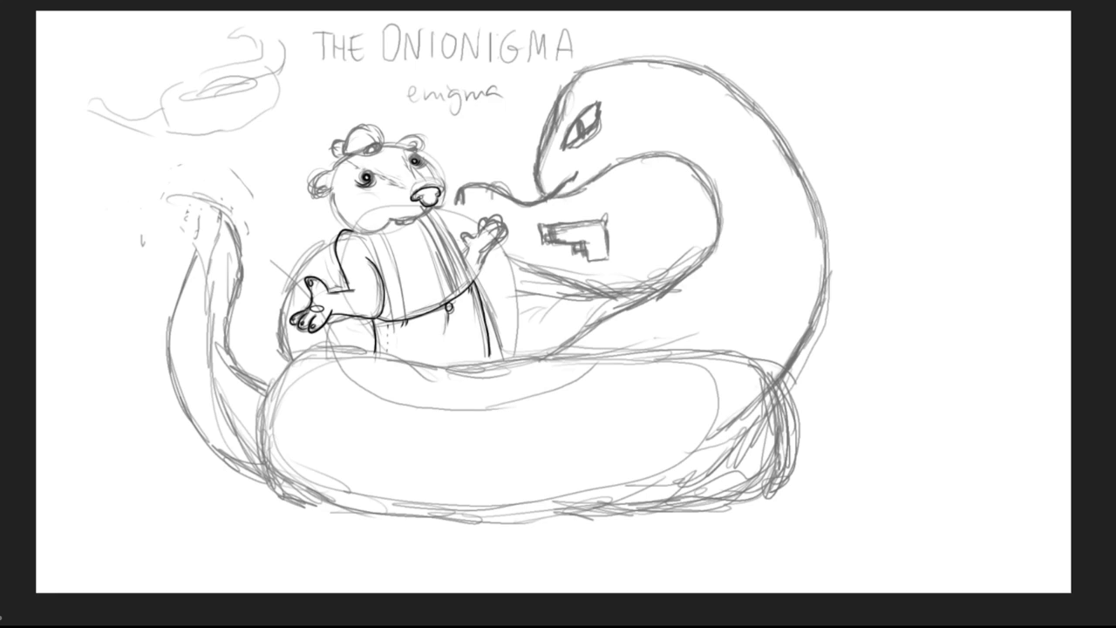
# Step: Erase the word "enigma" and ink the round cap on the bear's head in black
pyautogui.moveTo(350, 155)
pyautogui.mouseDown()
pyautogui.moveTo(384, 148)
pyautogui.moveTo(360, 122)
pyautogui.moveTo(347, 153)
pyautogui.mouseUp()
pyautogui.moveTo(500, 90); pyautogui.dragTo(411, 91)
pyautogui.moveTo(382, 130)
pyautogui.mouseDown()
pyautogui.moveTo(349, 151)
pyautogui.moveTo(384, 150)
pyautogui.moveTo(353, 126)
pyautogui.moveTo(347, 152)
pyautogui.mouseUp()
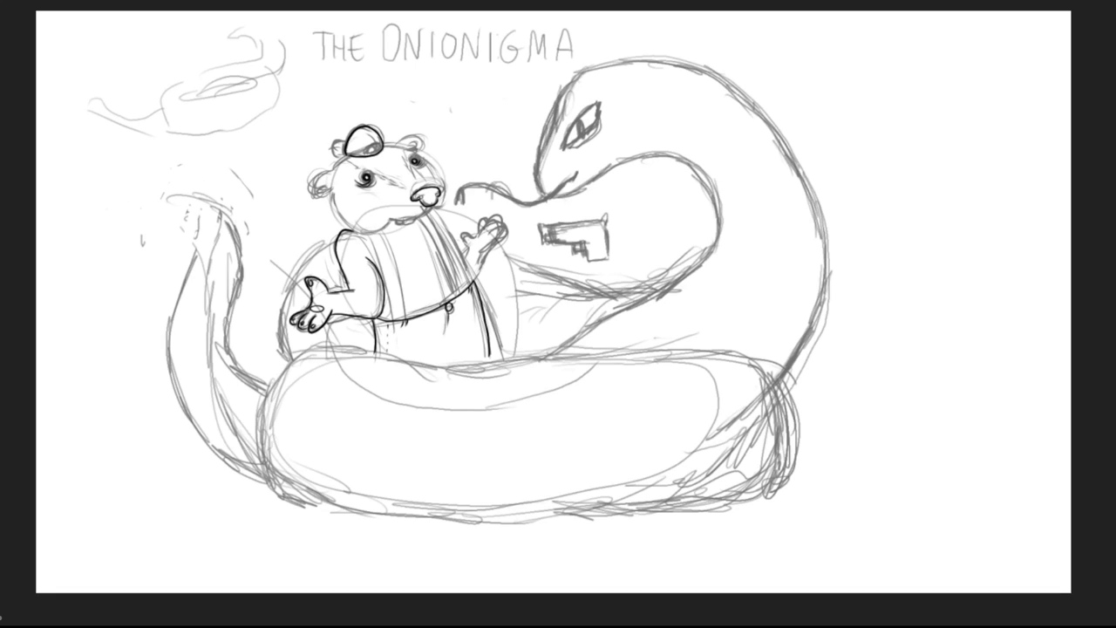
# Step: Darken the bear's cap opening, start the small bump beside it, and hatch the snake's eye
pyautogui.moveTo(384, 144); pyautogui.dragTo(372, 149)
pyautogui.moveTo(574, 128)
pyautogui.mouseDown()
pyautogui.moveTo(569, 142)
pyautogui.moveTo(585, 124)
pyautogui.mouseUp()
pyautogui.moveTo(588, 114); pyautogui.dragTo(584, 131)
pyautogui.moveTo(334, 145)
pyautogui.mouseDown()
pyautogui.moveTo(346, 157)
pyautogui.moveTo(334, 147)
pyautogui.mouseUp()
# Step: Darken the outline of the snake's forehead and snout, and ink the left edge of the bear's head
pyautogui.moveTo(593, 70); pyautogui.dragTo(561, 99)
pyautogui.moveTo(558, 97)
pyautogui.mouseDown()
pyautogui.moveTo(548, 109)
pyautogui.moveTo(557, 98)
pyautogui.mouseUp()
pyautogui.moveTo(554, 101); pyautogui.dragTo(537, 144)
pyautogui.moveTo(539, 139); pyautogui.dragTo(535, 159)
pyautogui.moveTo(345, 157); pyautogui.dragTo(333, 173)
pyautogui.moveTo(534, 157); pyautogui.dragTo(544, 190)
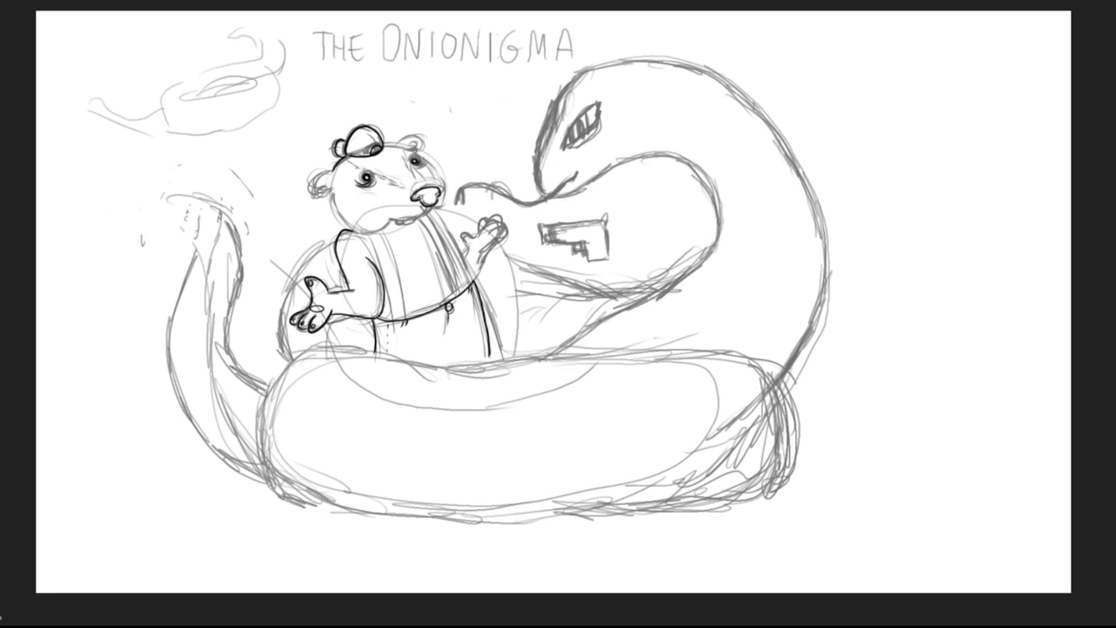
# Step: Ink the bear's left-hand ear in black, and sketch the snake's chin line and nostril
pyautogui.moveTo(334, 169); pyautogui.dragTo(310, 197)
pyautogui.moveTo(549, 191); pyautogui.dragTo(567, 199)
pyautogui.moveTo(325, 187); pyautogui.dragTo(320, 196)
pyautogui.moveTo(550, 166); pyautogui.dragTo(546, 177)
pyautogui.moveTo(549, 163); pyautogui.dragTo(548, 174)
# Step: Ink the bear's cheek and lower jaw in black, and darken the snake's jaw and throat line
pyautogui.moveTo(331, 193)
pyautogui.mouseDown()
pyautogui.moveTo(338, 214)
pyautogui.moveTo(373, 231)
pyautogui.mouseUp()
pyautogui.moveTo(579, 189); pyautogui.dragTo(634, 161)
pyautogui.moveTo(373, 231); pyautogui.dragTo(385, 223)
pyautogui.moveTo(606, 174); pyautogui.dragTo(689, 160)
pyautogui.hotkey('ctrl', 'z')
pyautogui.moveTo(332, 190); pyautogui.dragTo(386, 226)
# Step: Darken the inner curve of the snake's neck down to the coil, and ink the bear's front teeth
pyautogui.moveTo(651, 162)
pyautogui.mouseDown()
pyautogui.moveTo(685, 155)
pyautogui.moveTo(720, 214)
pyautogui.moveTo(689, 272)
pyautogui.moveTo(619, 303)
pyautogui.mouseUp()
pyautogui.moveTo(628, 301); pyautogui.dragTo(565, 348)
pyautogui.moveTo(580, 334); pyautogui.dragTo(564, 351)
pyautogui.moveTo(395, 224); pyautogui.dragTo(410, 222)
# Step: Darken the front coil's upper edge and right end and the coil behind the bear, and ink the right side of the bear's head
pyautogui.moveTo(529, 356)
pyautogui.mouseDown()
pyautogui.moveTo(516, 359)
pyautogui.moveTo(766, 366)
pyautogui.mouseUp()
pyautogui.moveTo(689, 359)
pyautogui.mouseDown()
pyautogui.moveTo(759, 361)
pyautogui.moveTo(801, 425)
pyautogui.mouseUp()
pyautogui.moveTo(774, 360)
pyautogui.mouseDown()
pyautogui.moveTo(808, 436)
pyautogui.moveTo(781, 498)
pyautogui.mouseUp()
pyautogui.moveTo(655, 353)
pyautogui.mouseDown()
pyautogui.moveTo(366, 360)
pyautogui.moveTo(262, 432)
pyautogui.moveTo(349, 351)
pyautogui.moveTo(278, 481)
pyautogui.moveTo(401, 513)
pyautogui.moveTo(475, 517)
pyautogui.moveTo(628, 499)
pyautogui.moveTo(748, 510)
pyautogui.moveTo(787, 481)
pyautogui.mouseUp()
pyautogui.moveTo(382, 144)
pyautogui.mouseDown()
pyautogui.moveTo(410, 149)
pyautogui.moveTo(438, 182)
pyautogui.mouseUp()
pyautogui.moveTo(284, 352)
pyautogui.mouseDown()
pyautogui.moveTo(295, 270)
pyautogui.moveTo(335, 246)
pyautogui.mouseUp()
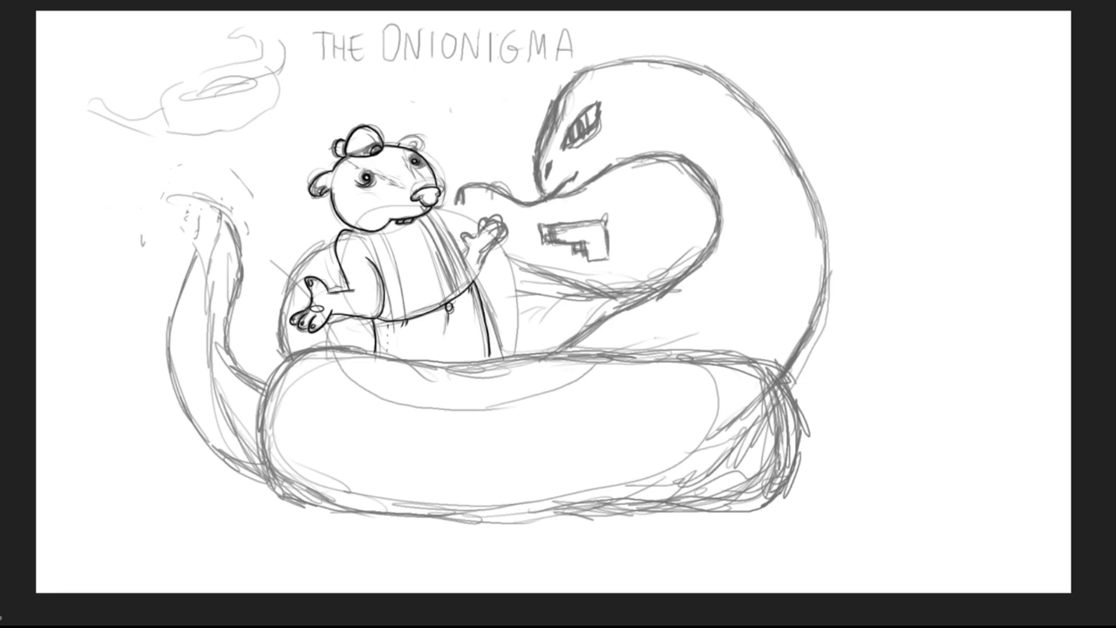
# Step: Ink the bear's right-hand ear, and sketch an extra coil bulge behind the right end of the snake's body
pyautogui.moveTo(401, 144); pyautogui.dragTo(424, 150)
pyautogui.moveTo(434, 218)
pyautogui.mouseDown()
pyautogui.moveTo(588, 293)
pyautogui.moveTo(656, 299)
pyautogui.mouseUp()
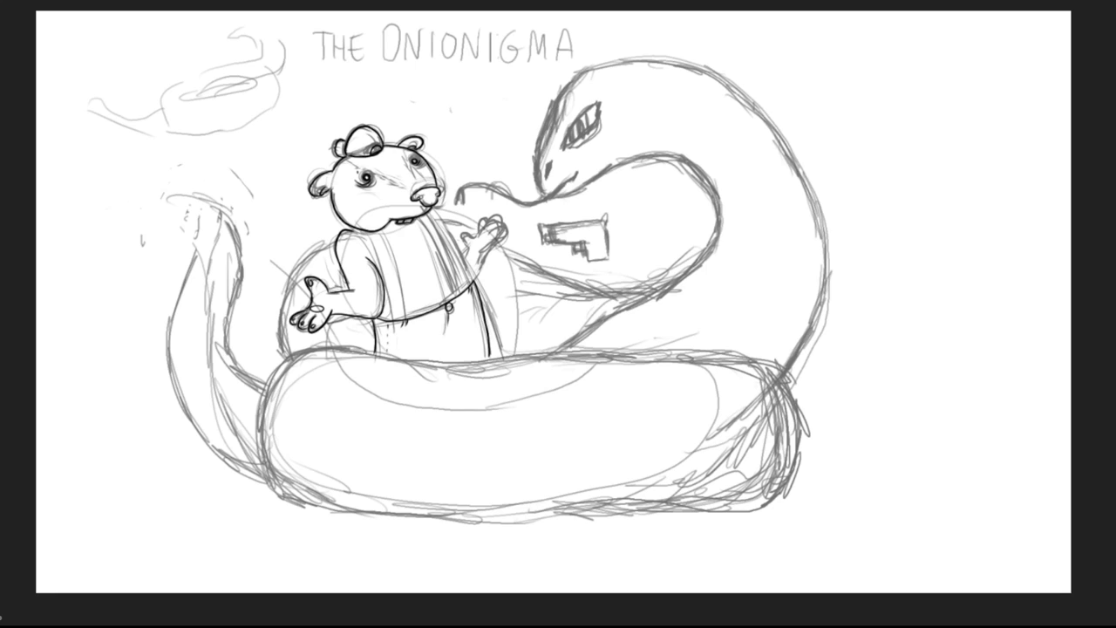
pyautogui.moveTo(816, 341)
pyautogui.mouseDown()
pyautogui.moveTo(829, 392)
pyautogui.moveTo(803, 429)
pyautogui.mouseUp()
pyautogui.moveTo(822, 385); pyautogui.dragTo(806, 431)
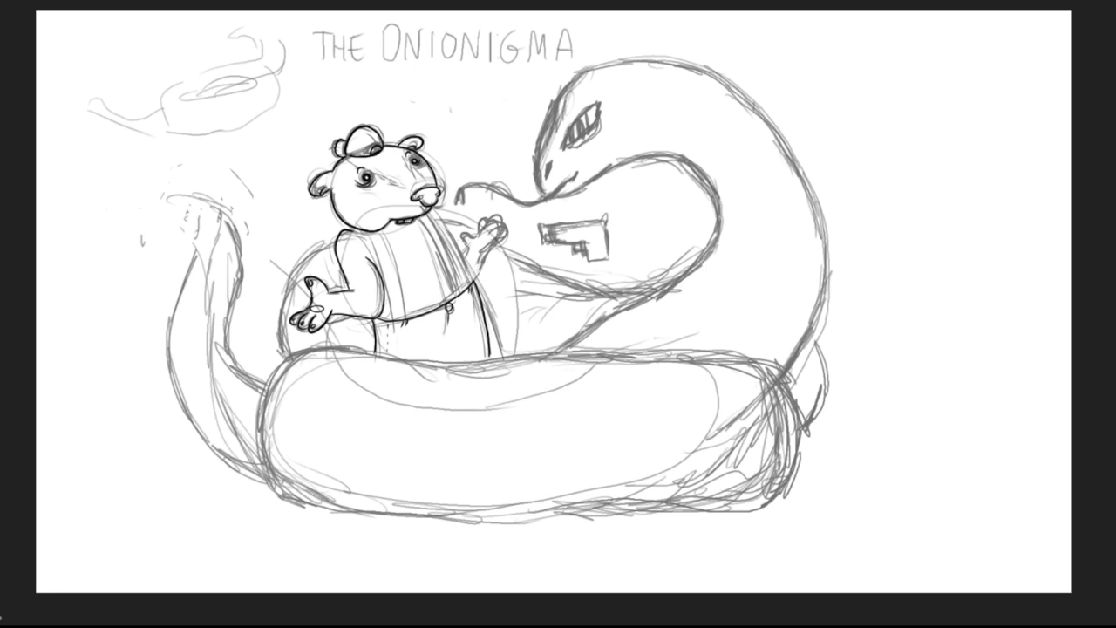
pyautogui.moveTo(816, 355); pyautogui.dragTo(818, 414)
pyautogui.moveTo(828, 363); pyautogui.dragTo(802, 451)
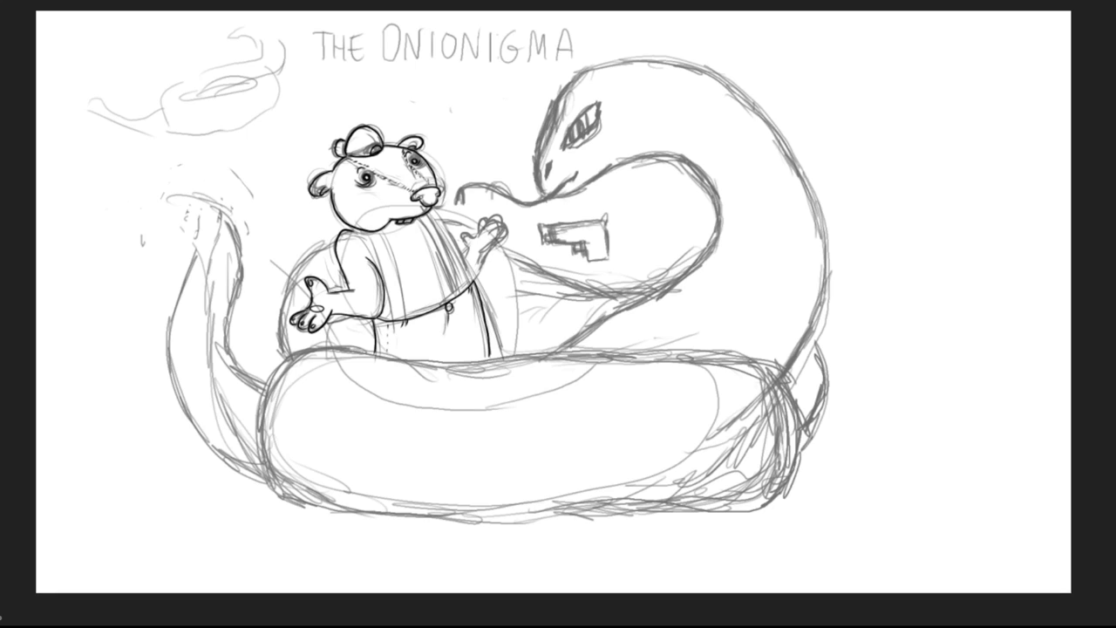
# Step: Erase the snake's upright tail beside the left end of the coil
pyautogui.moveTo(248, 375)
pyautogui.mouseDown()
pyautogui.moveTo(263, 382)
pyautogui.moveTo(225, 348)
pyautogui.moveTo(209, 302)
pyautogui.moveTo(235, 283)
pyautogui.moveTo(215, 248)
pyautogui.mouseUp()
pyautogui.moveTo(197, 196); pyautogui.dragTo(169, 377)
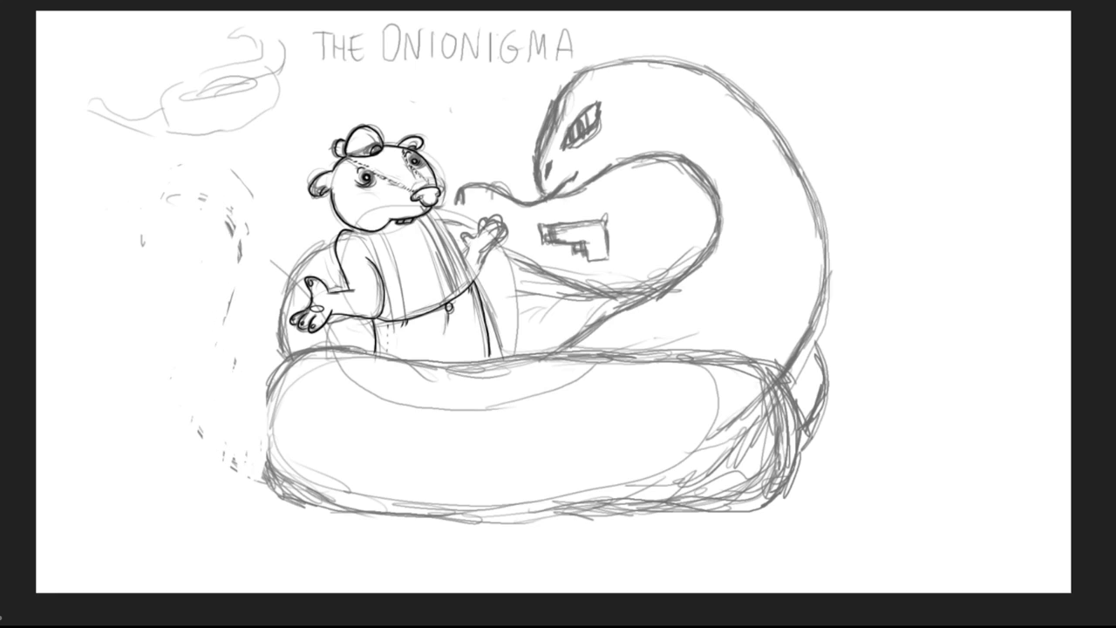
pyautogui.moveTo(247, 223); pyautogui.dragTo(229, 324)
pyautogui.moveTo(235, 455); pyautogui.dragTo(225, 471)
# Step: Sketch a new snake tail curving up and outward from the left end of the coil
pyautogui.moveTo(267, 317)
pyautogui.mouseDown()
pyautogui.moveTo(190, 329)
pyautogui.moveTo(68, 275)
pyautogui.moveTo(93, 277)
pyautogui.moveTo(165, 387)
pyautogui.moveTo(223, 415)
pyautogui.moveTo(124, 335)
pyautogui.mouseUp()
pyautogui.moveTo(241, 407)
pyautogui.mouseDown()
pyautogui.moveTo(110, 293)
pyautogui.moveTo(98, 215)
pyautogui.moveTo(199, 285)
pyautogui.mouseUp()
pyautogui.moveTo(129, 231); pyautogui.dragTo(154, 263)
pyautogui.moveTo(100, 212); pyautogui.dragTo(163, 291)
pyautogui.moveTo(110, 218); pyautogui.dragTo(168, 298)
pyautogui.moveTo(121, 242); pyautogui.dragTo(198, 332)
pyautogui.moveTo(143, 281)
pyautogui.mouseDown()
pyautogui.moveTo(224, 343)
pyautogui.moveTo(288, 355)
pyautogui.mouseUp()
# Step: Darken the lower and outer edges of the snake's tail, and ink the bear's left-hand vest edge with two parallel lines
pyautogui.moveTo(375, 234); pyautogui.dragTo(396, 315)
pyautogui.moveTo(256, 414)
pyautogui.mouseDown()
pyautogui.moveTo(211, 391)
pyautogui.moveTo(121, 302)
pyautogui.mouseUp()
pyautogui.moveTo(212, 395)
pyautogui.mouseDown()
pyautogui.moveTo(112, 290)
pyautogui.moveTo(128, 311)
pyautogui.mouseUp()
pyautogui.moveTo(128, 312)
pyautogui.mouseDown()
pyautogui.moveTo(100, 256)
pyautogui.moveTo(95, 203)
pyautogui.mouseUp()
pyautogui.moveTo(384, 229); pyautogui.dragTo(405, 291)
pyautogui.moveTo(89, 219)
pyautogui.mouseDown()
pyautogui.moveTo(107, 187)
pyautogui.moveTo(96, 184)
pyautogui.mouseUp()
pyautogui.moveTo(403, 288); pyautogui.dragTo(404, 319)
# Step: Sketch the pointed tip of the snake's tail, and ink the bear's right-hand vest edge with two parallel lines
pyautogui.moveTo(157, 278)
pyautogui.mouseDown()
pyautogui.moveTo(120, 200)
pyautogui.moveTo(171, 300)
pyautogui.moveTo(108, 183)
pyautogui.moveTo(124, 230)
pyautogui.mouseUp()
pyautogui.moveTo(118, 197); pyautogui.dragTo(74, 159)
pyautogui.moveTo(72, 157); pyautogui.dragTo(91, 183)
pyautogui.moveTo(426, 216); pyautogui.dragTo(463, 290)
pyautogui.moveTo(76, 159); pyautogui.dragTo(96, 193)
pyautogui.moveTo(101, 232); pyautogui.dragTo(85, 180)
pyautogui.moveTo(431, 213); pyautogui.dragTo(467, 281)
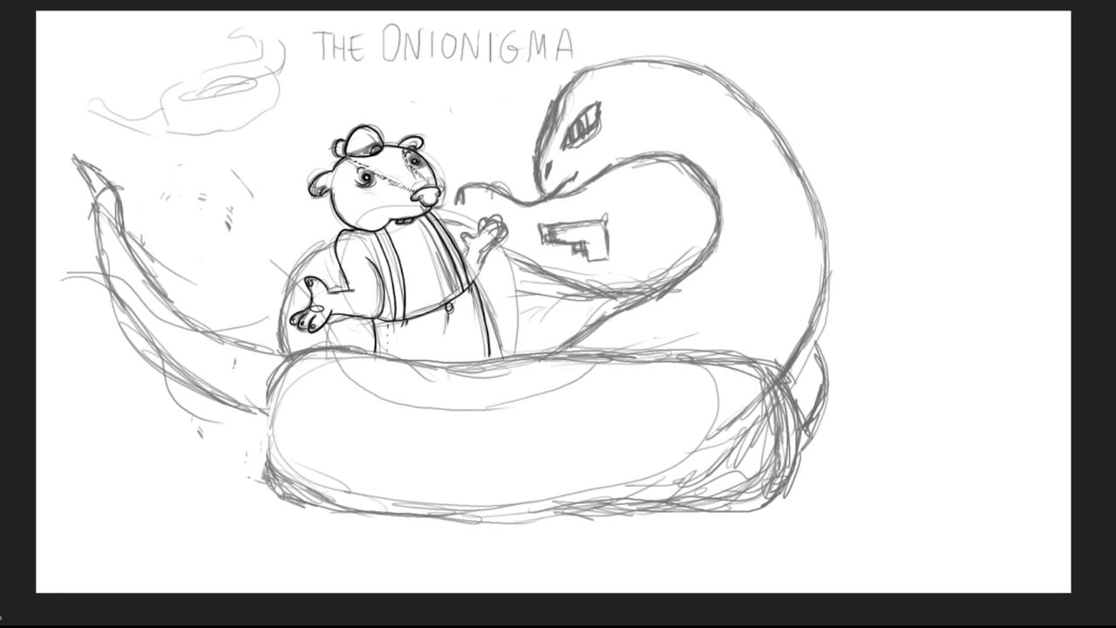
# Step: Add short marks across the bear's chest, and erase the snake's eye
pyautogui.moveTo(425, 249); pyautogui.dragTo(422, 255)
pyautogui.moveTo(430, 246); pyautogui.dragTo(435, 245)
pyautogui.moveTo(595, 104); pyautogui.dragTo(572, 146)
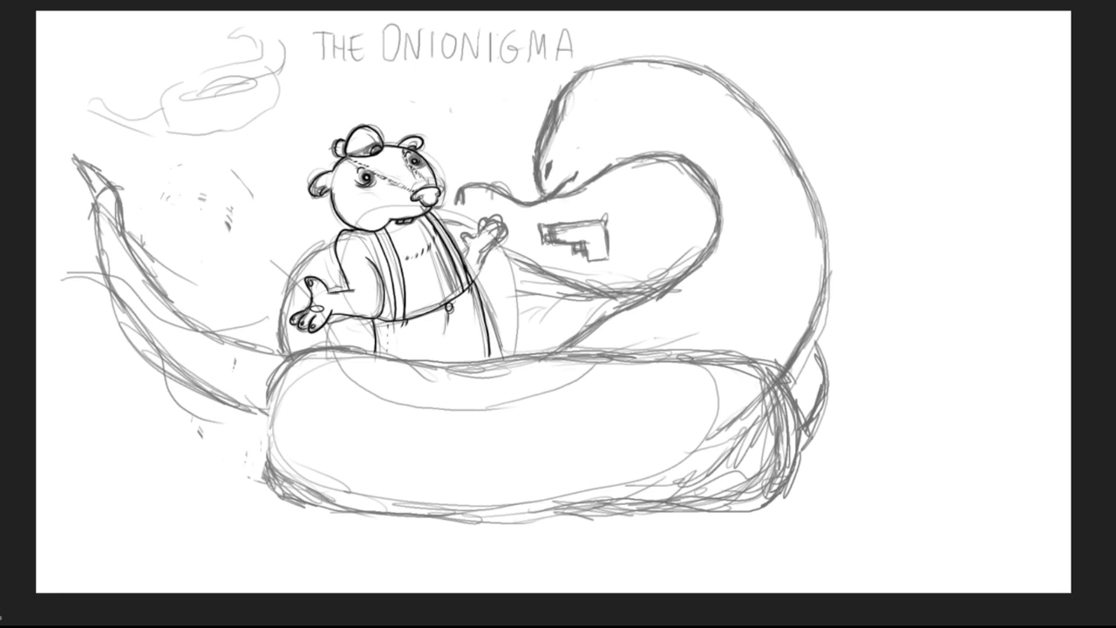